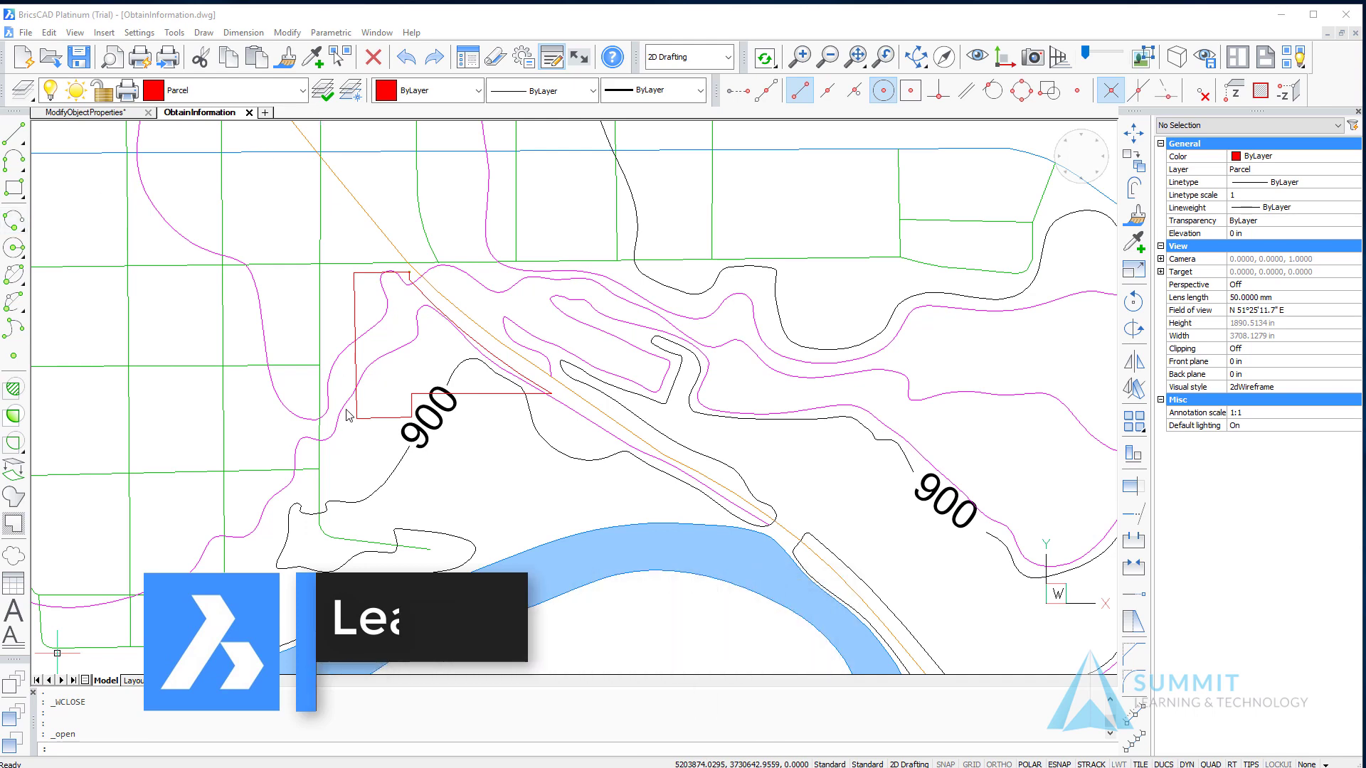
- Display the Inquiry toolbar above the line, rectangle, circle and arc drawn north of the map
middle_click_drag(389, 228, 363, 460)
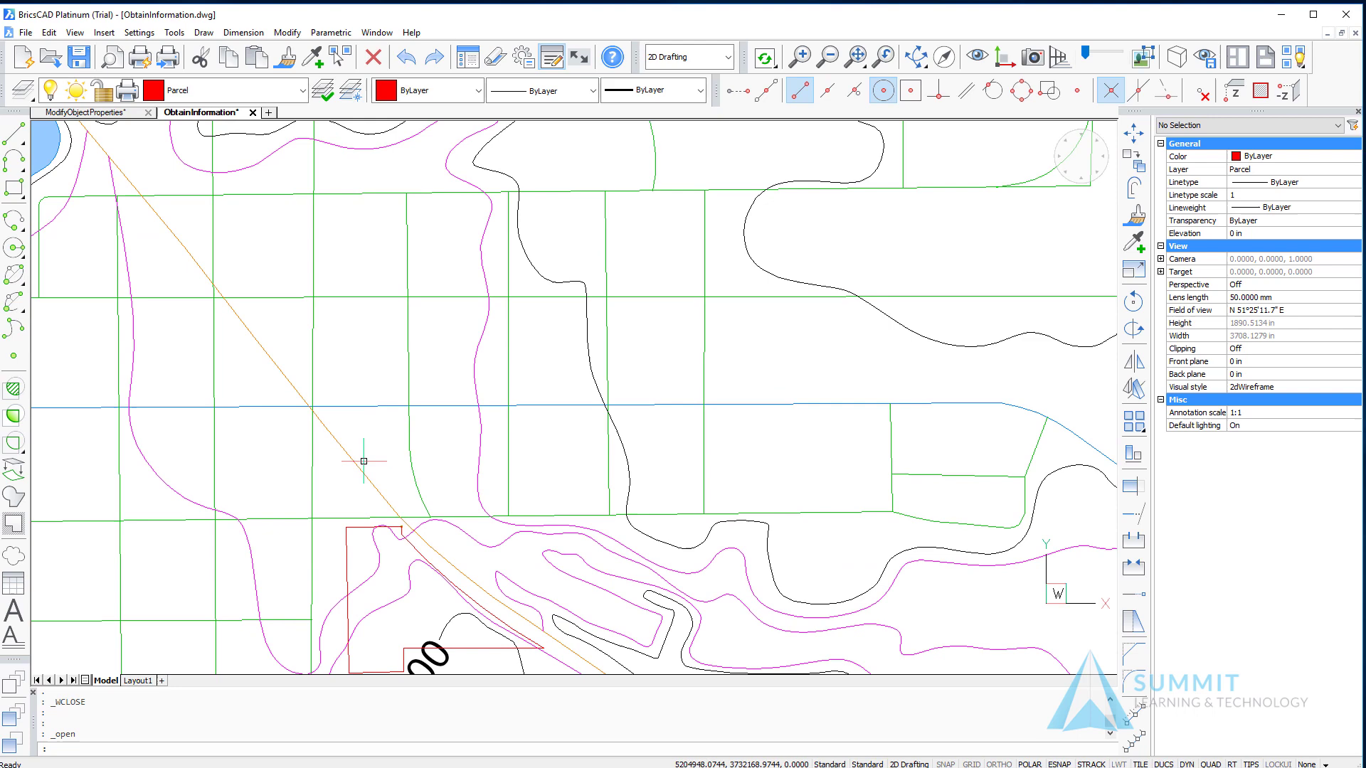
scroll(363, 460, "up", 2)
scroll(363, 460, "down", 2)
scroll(376, 427, "down", 2)
mouse_move(70, 174)
middle_mouse_down()
mouse_move(184, 306)
mouse_move(219, 313)
mouse_move(386, 428)
middle_mouse_up()
scroll(369, 479, "up", 3)
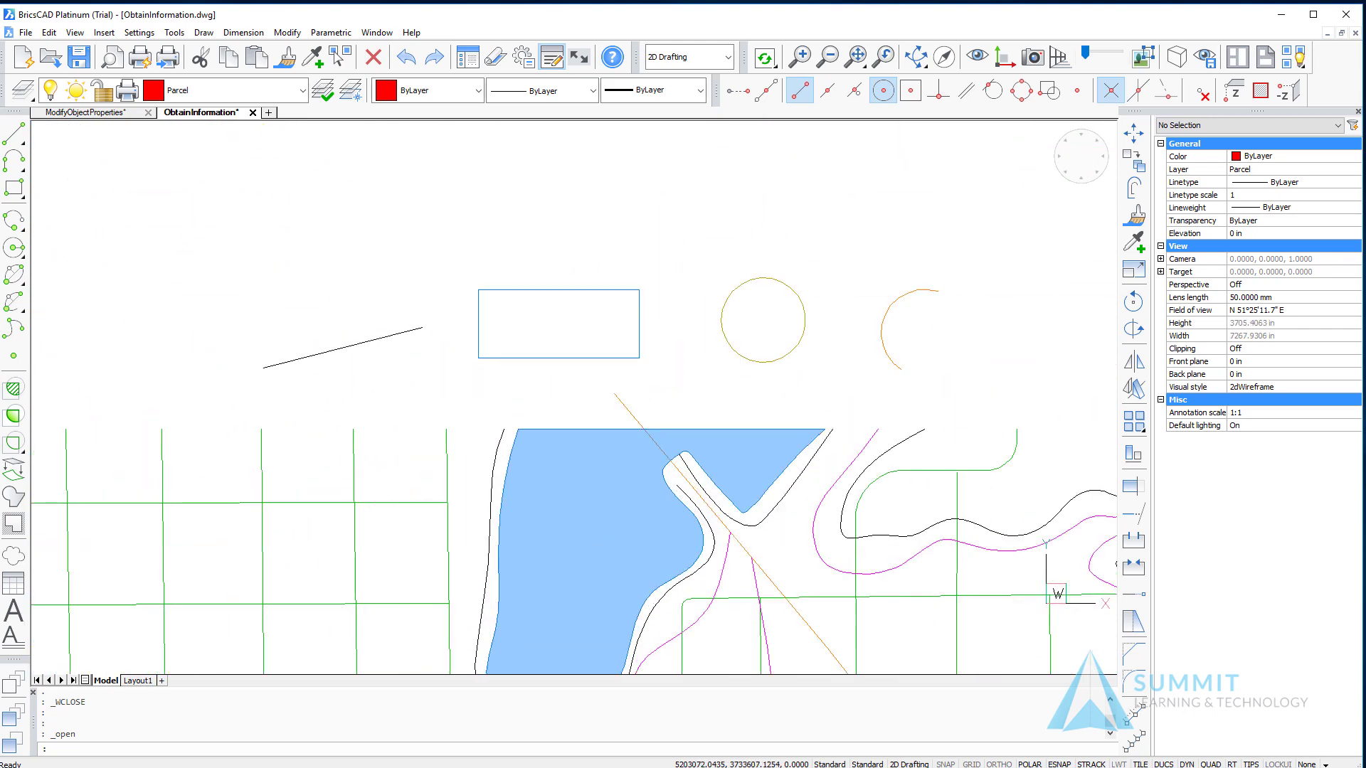
mouse_move(477, 423)
middle_mouse_down()
mouse_move(454, 446)
mouse_move(429, 426)
middle_mouse_up()
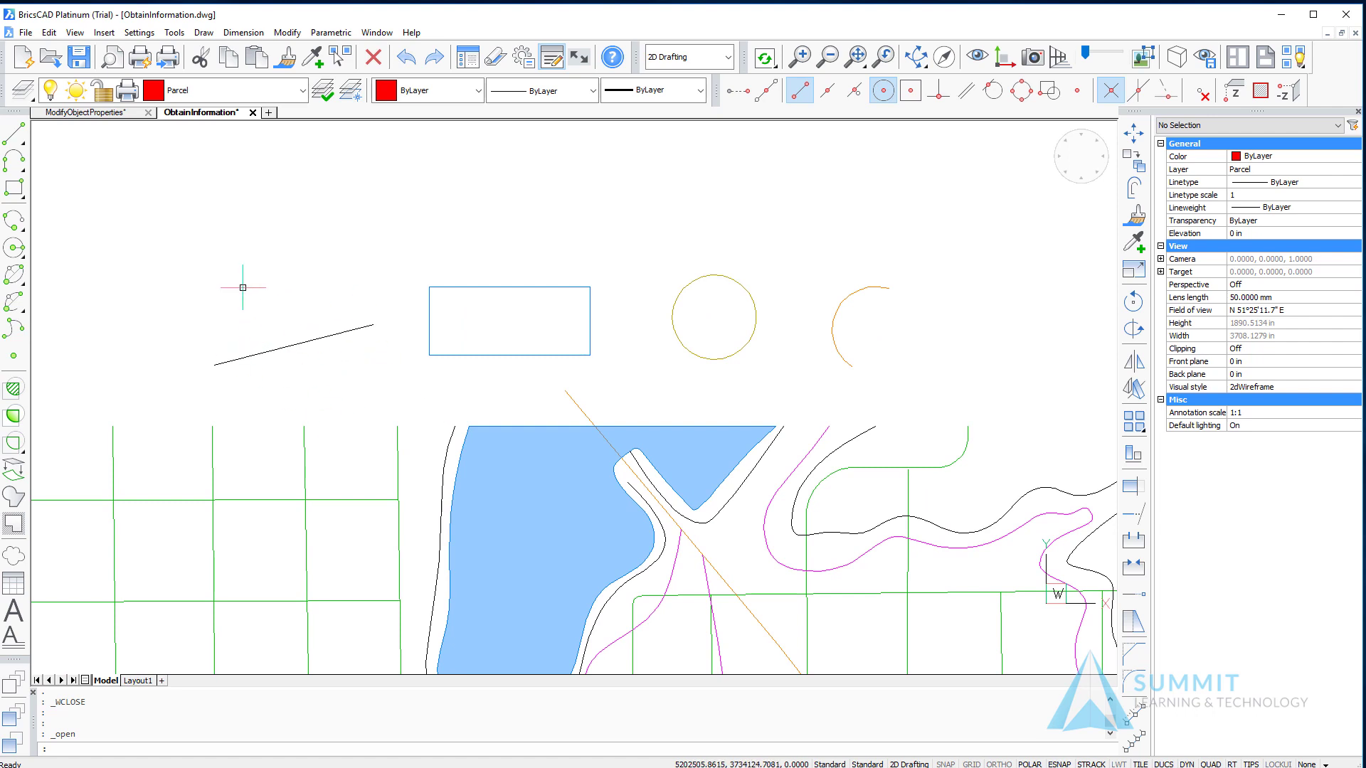
mouse_move(262, 353)
right_click(16, 189)
mouse_move(80, 200)
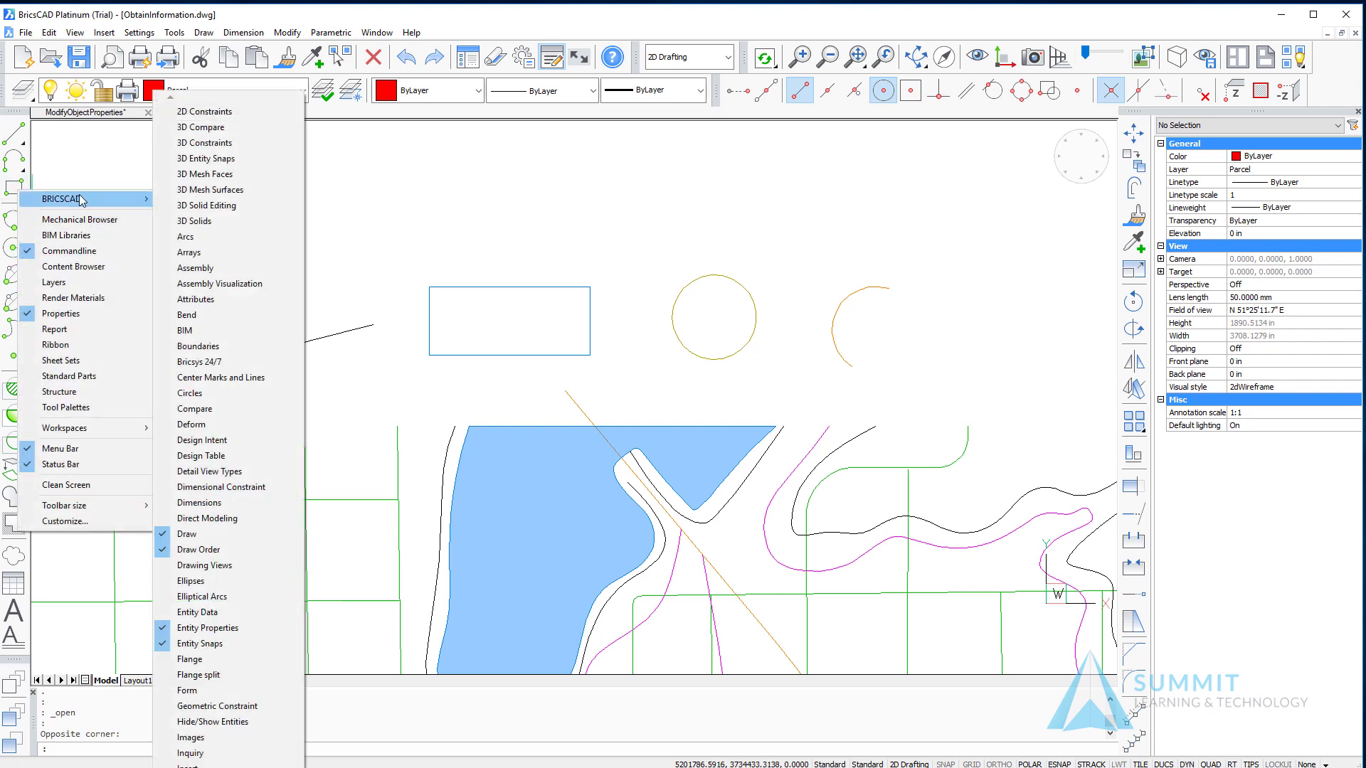
left_click(207, 753)
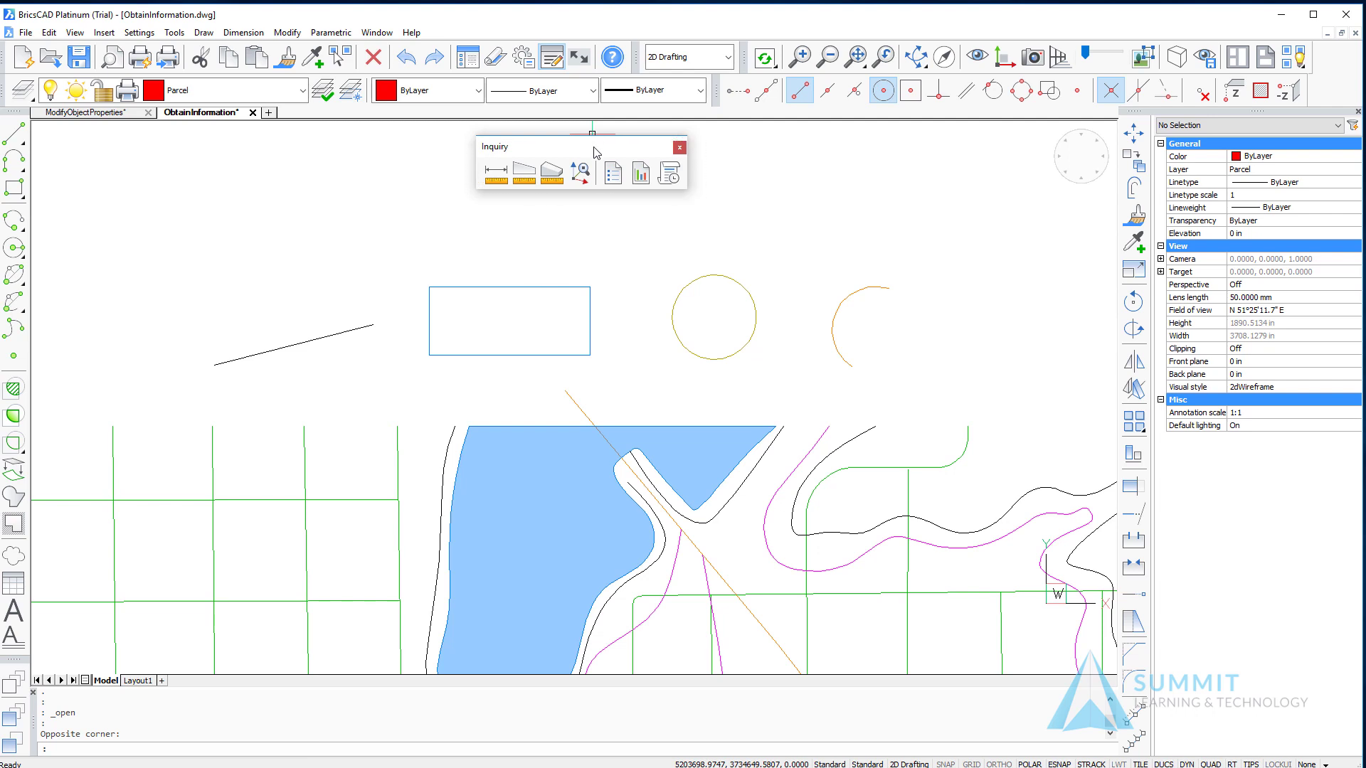
left_click_drag(596, 152, 608, 157)
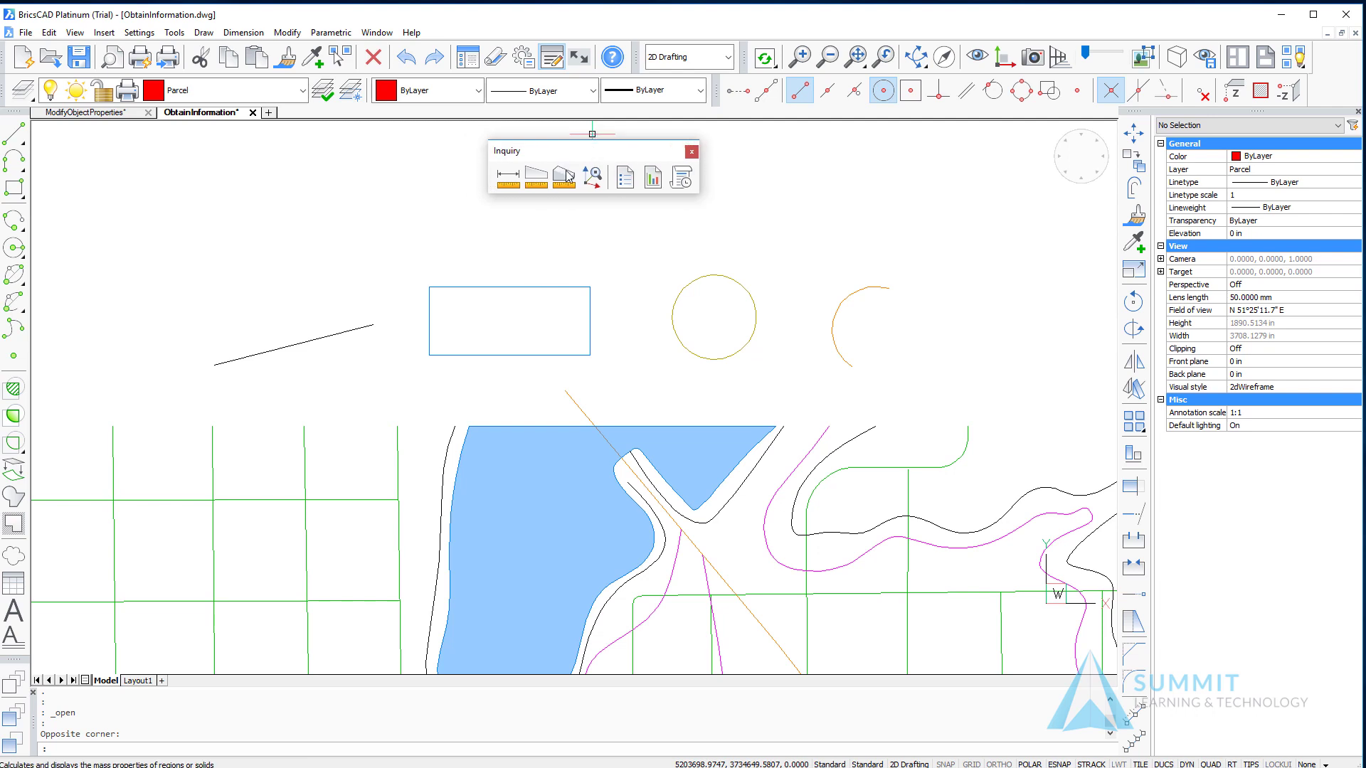
- List the entity data of the line, rectangle, circle and arc together
left_click(625, 178)
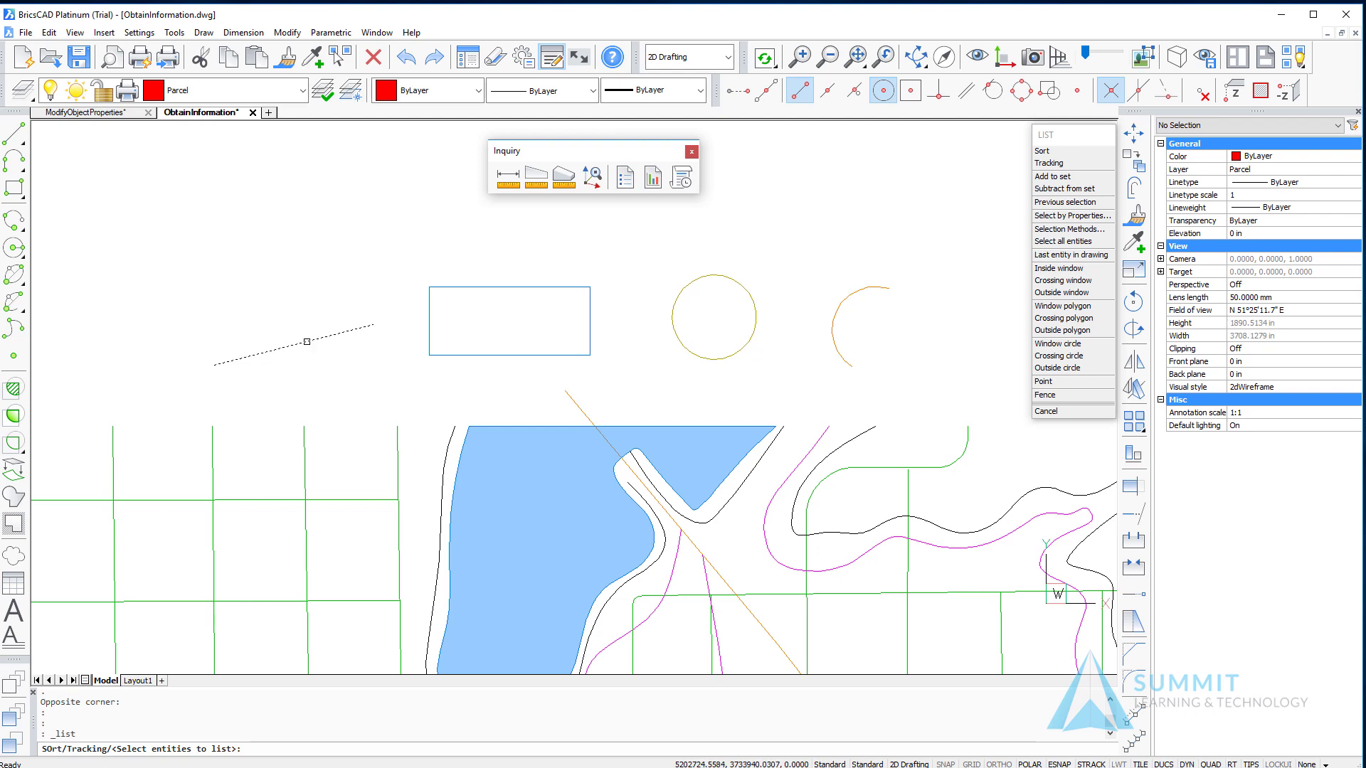
left_click(305, 343)
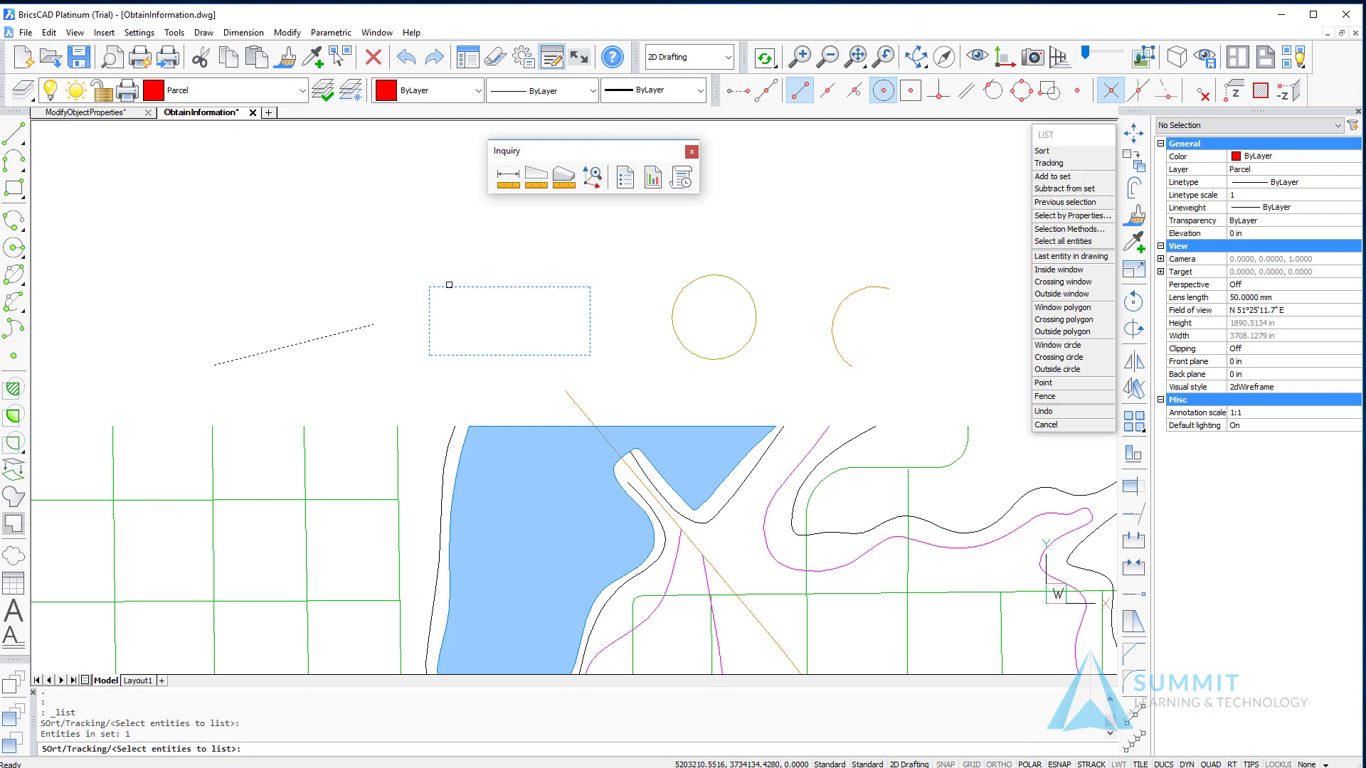
left_click(447, 287)
left_click(699, 278)
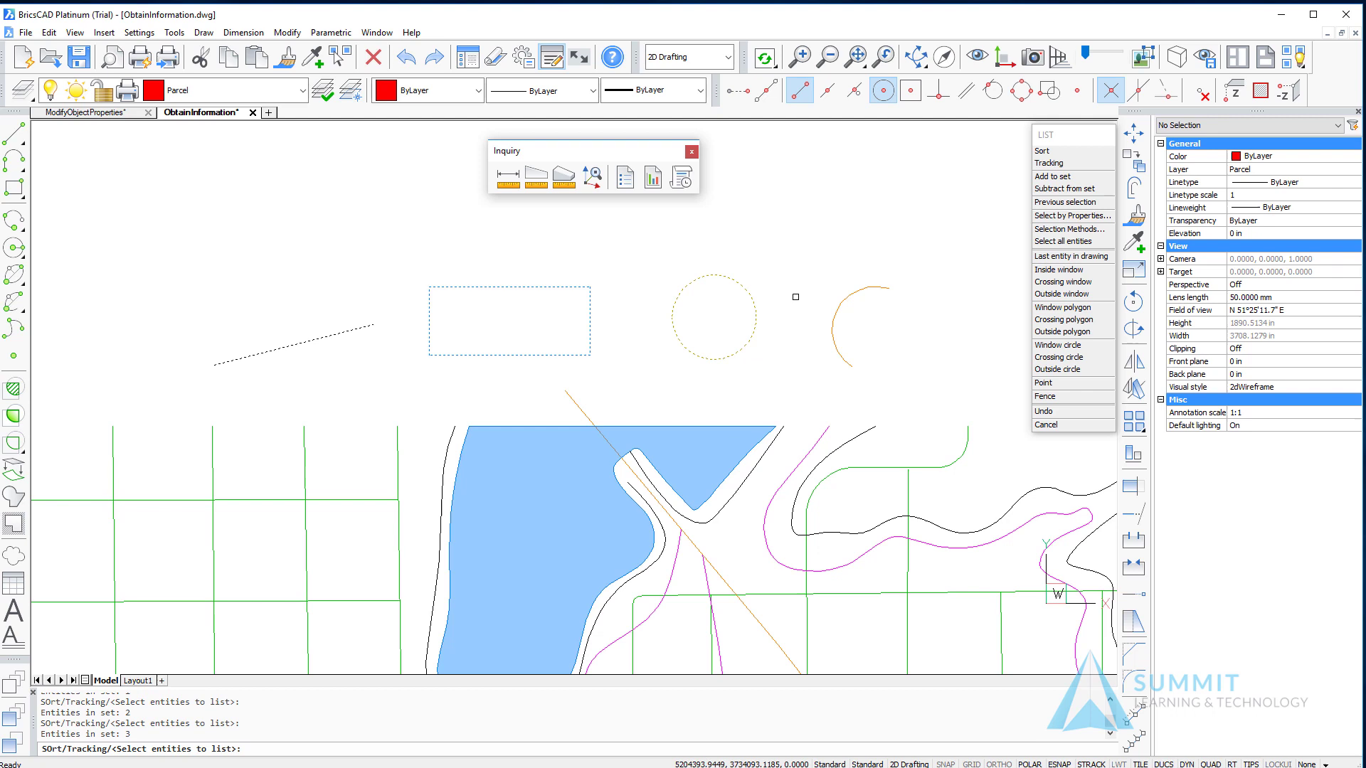
left_click(854, 293)
key("Return")
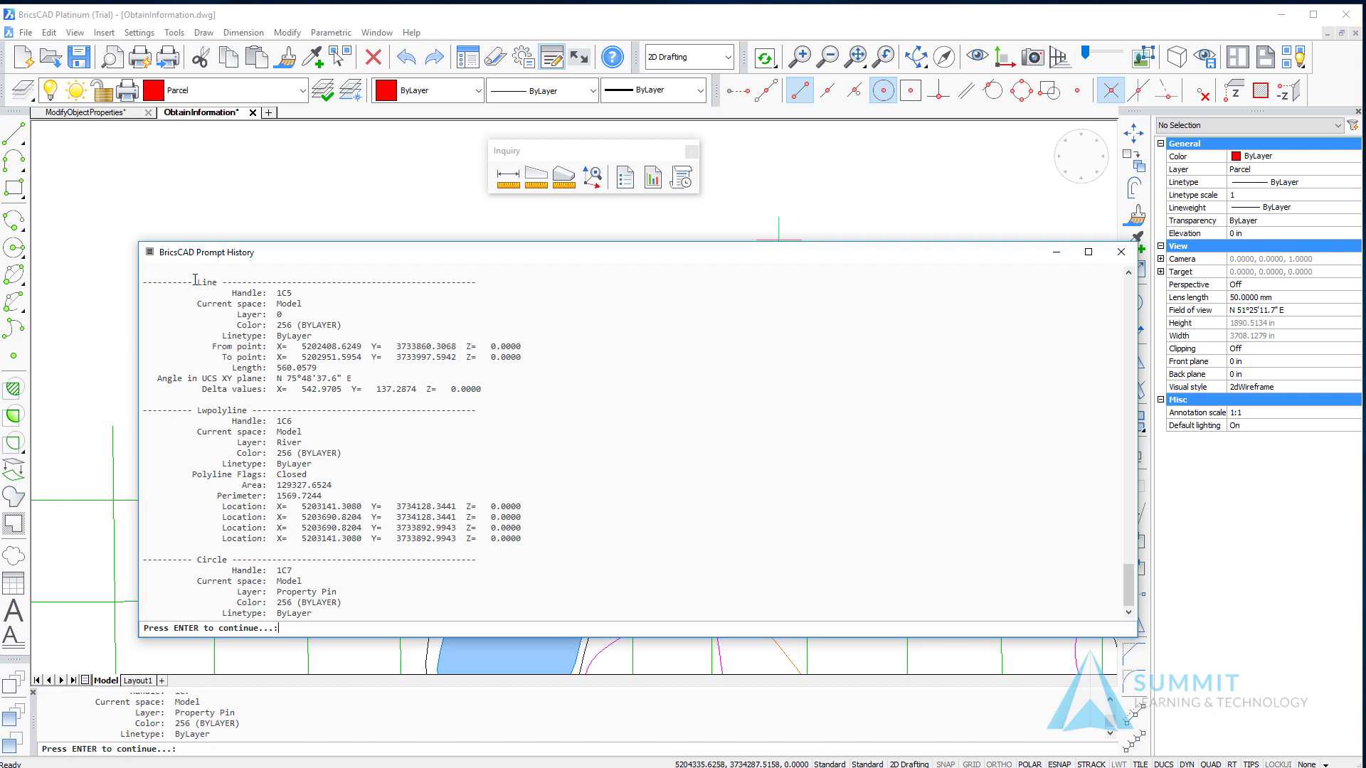
- Examine the listed line data, including its length, and the polyline and circle entries, and continue the listing
left_click_drag(195, 280, 493, 389)
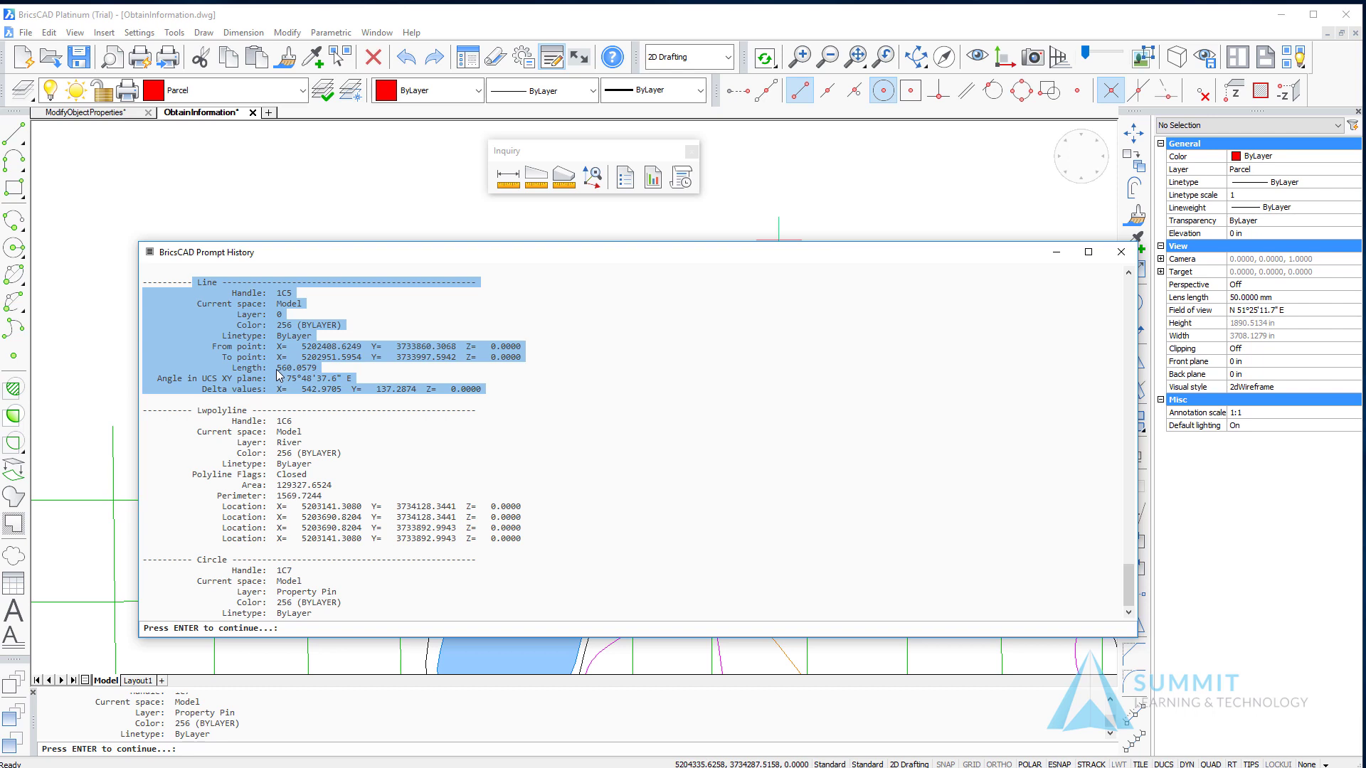
left_click_drag(277, 368, 335, 369)
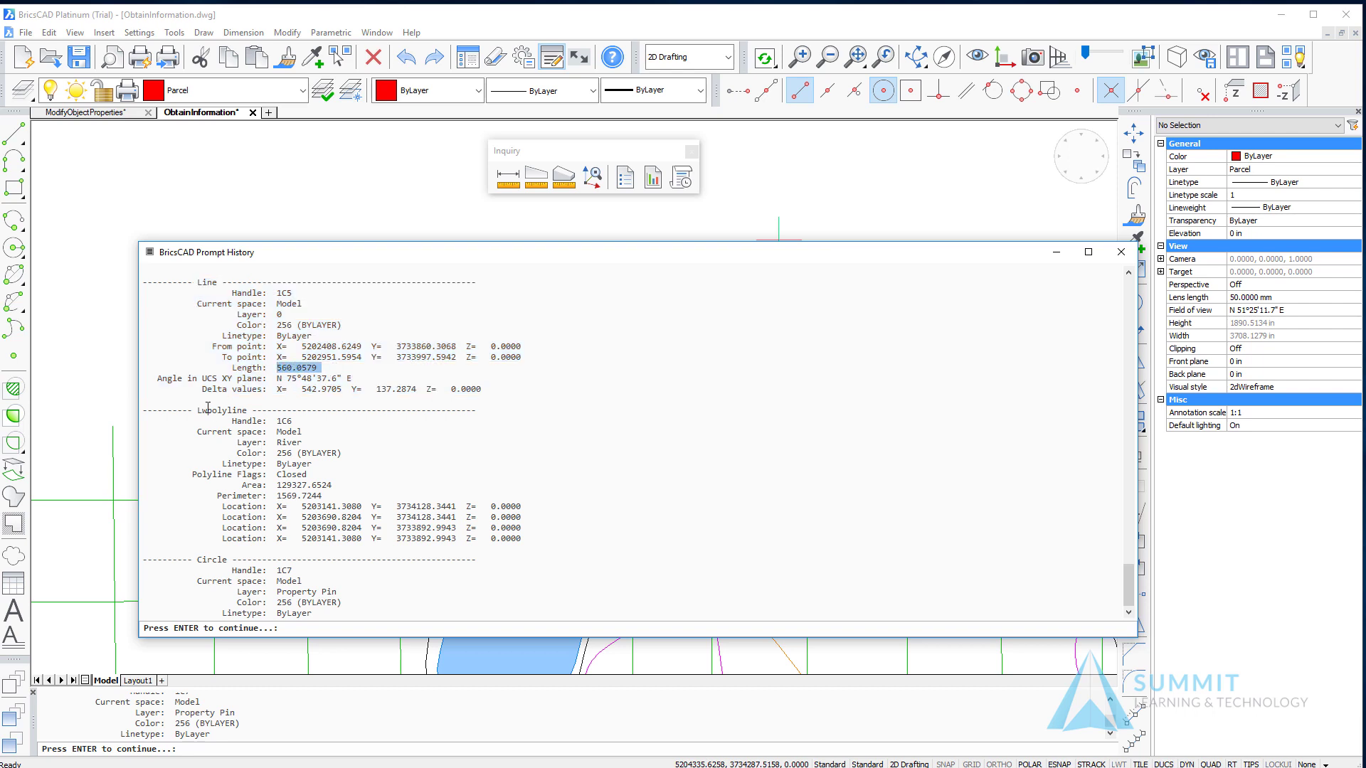
left_click_drag(198, 411, 251, 412)
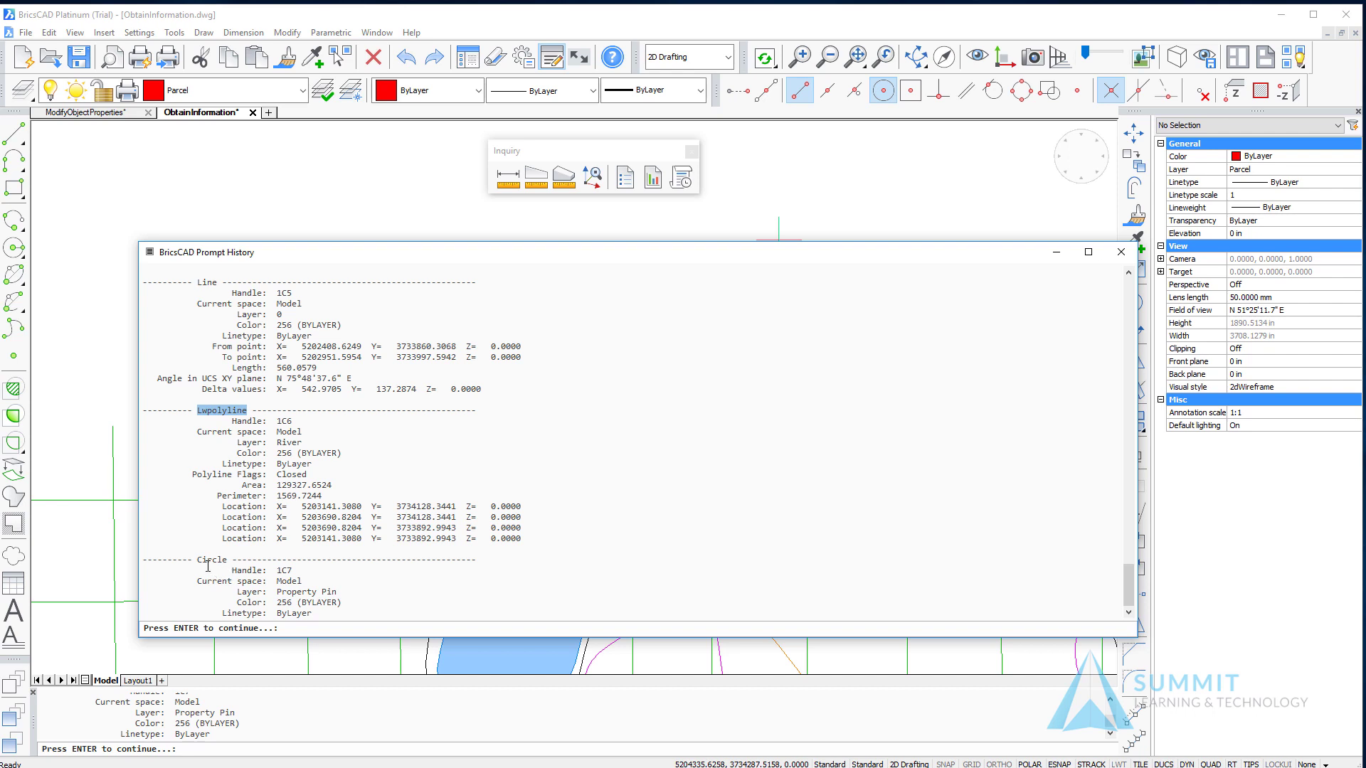
left_click_drag(199, 559, 331, 617)
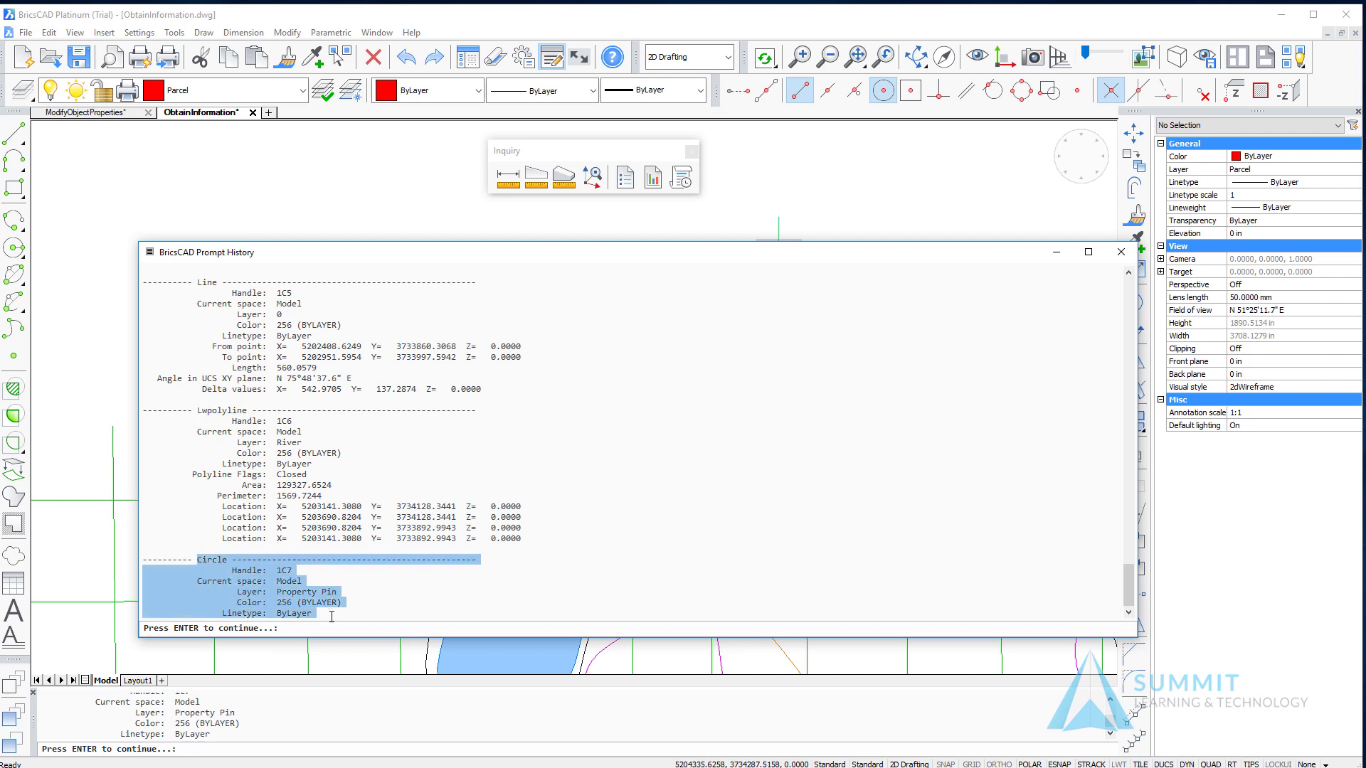
key("Return")
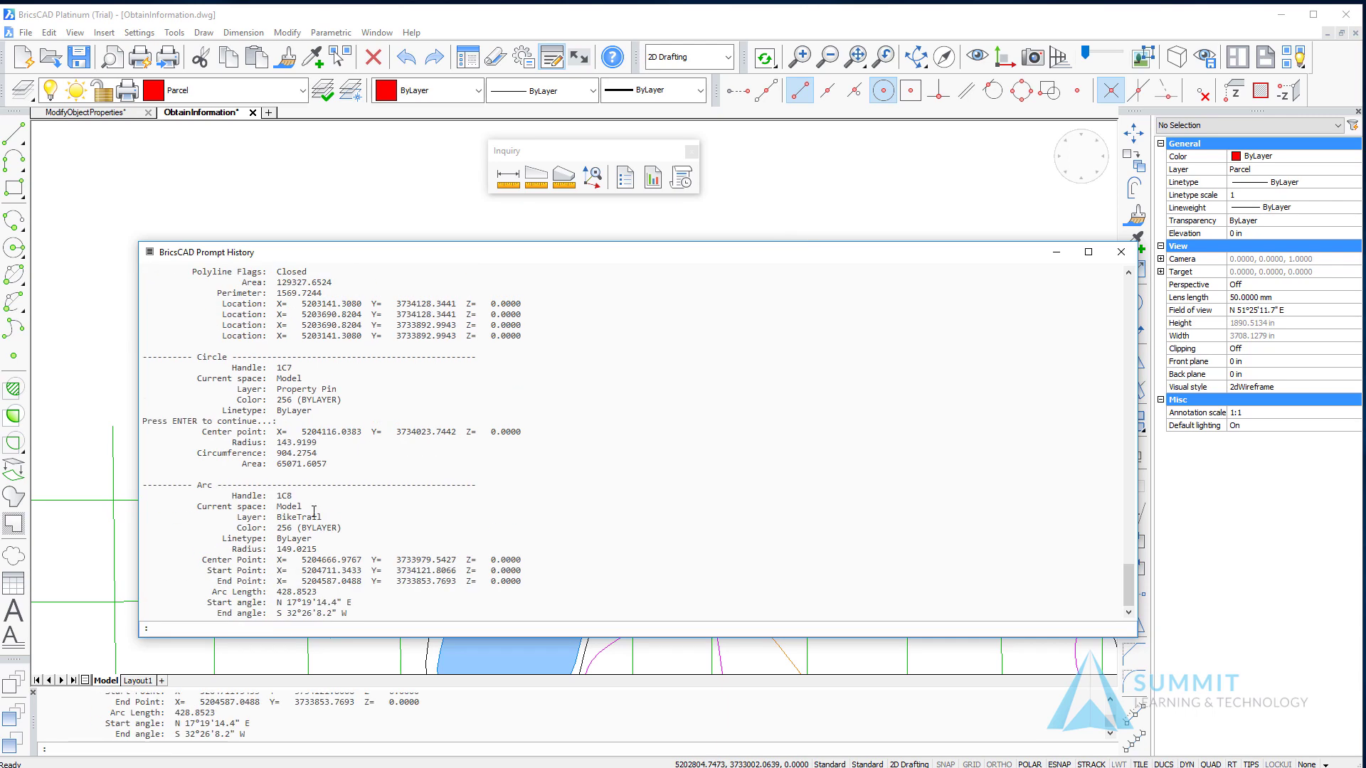
- Examine the circle's area and the arc's radius and points in the listing, and close the prompt history
left_click_drag(197, 356, 393, 473)
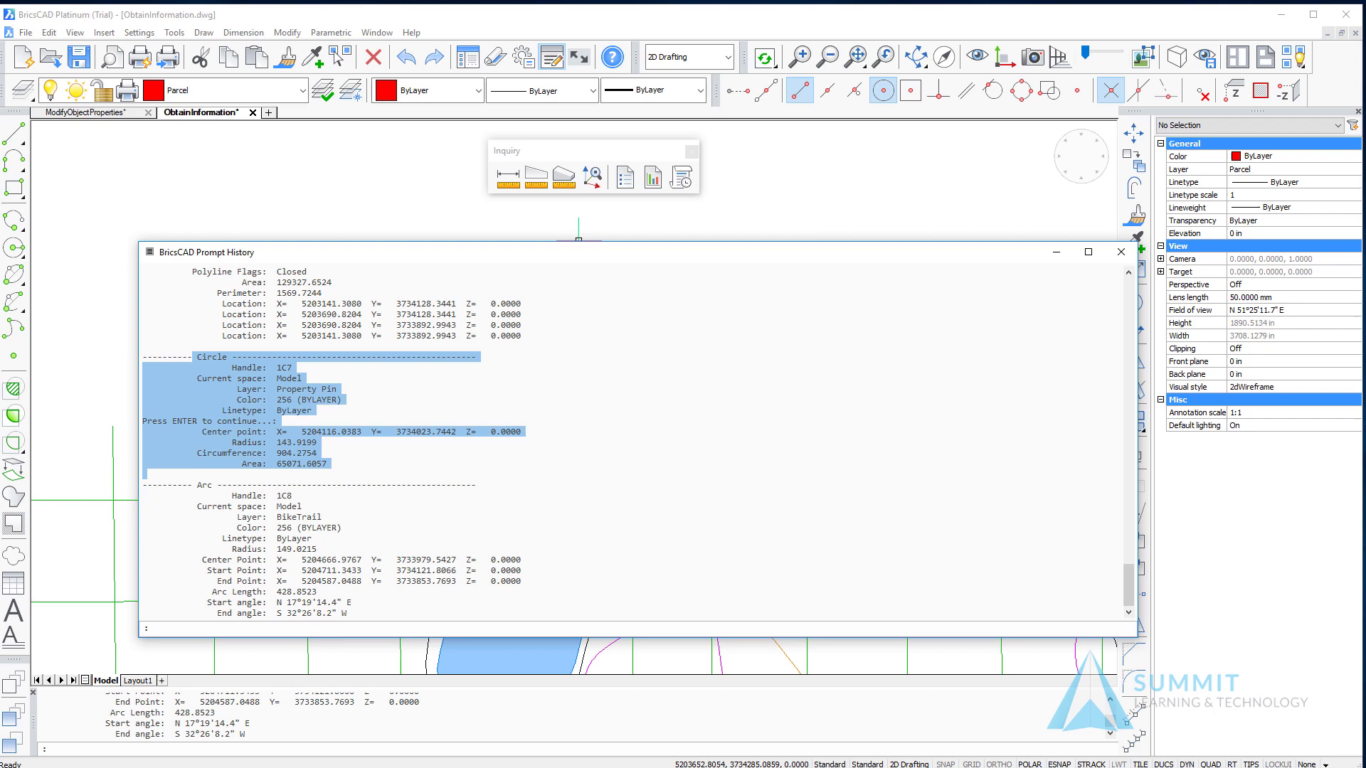
left_click_drag(578, 264, 575, 416)
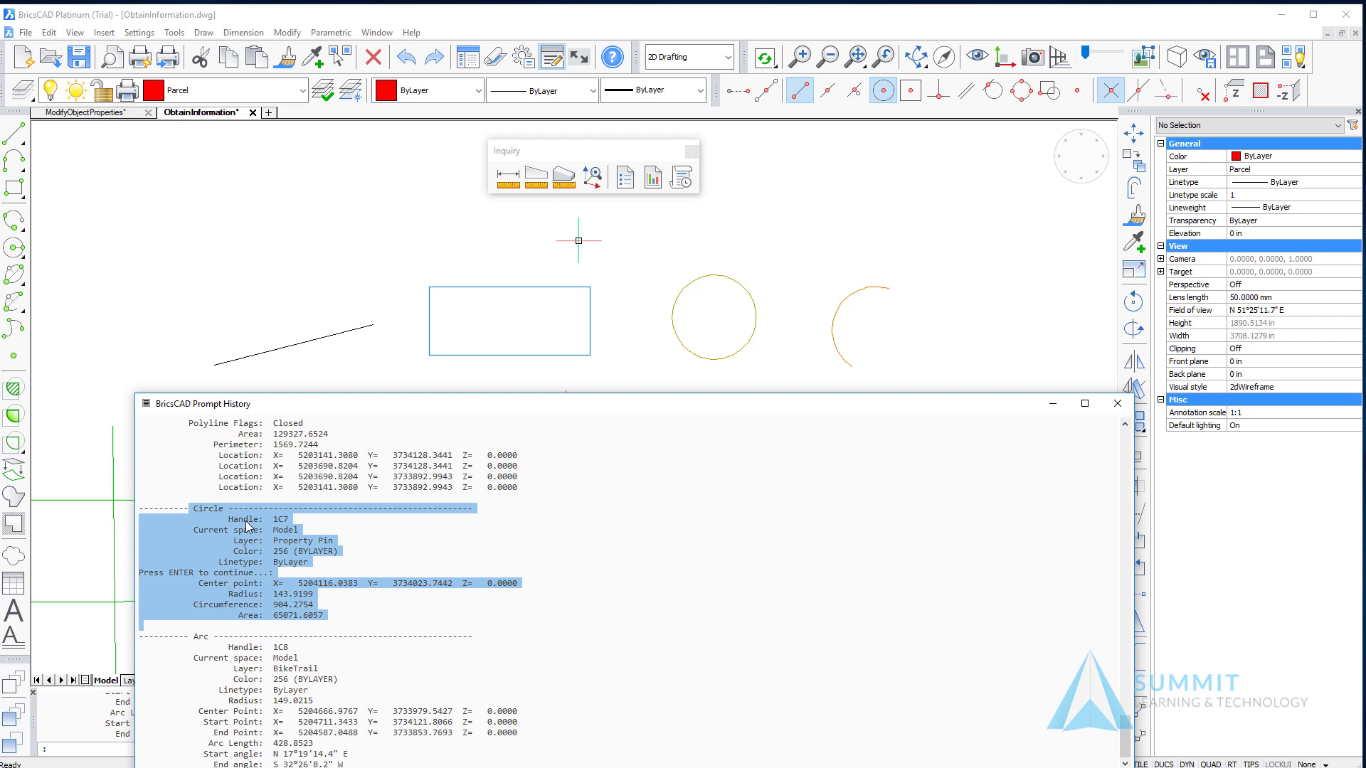
left_click(278, 606)
left_click_drag(271, 605, 341, 616)
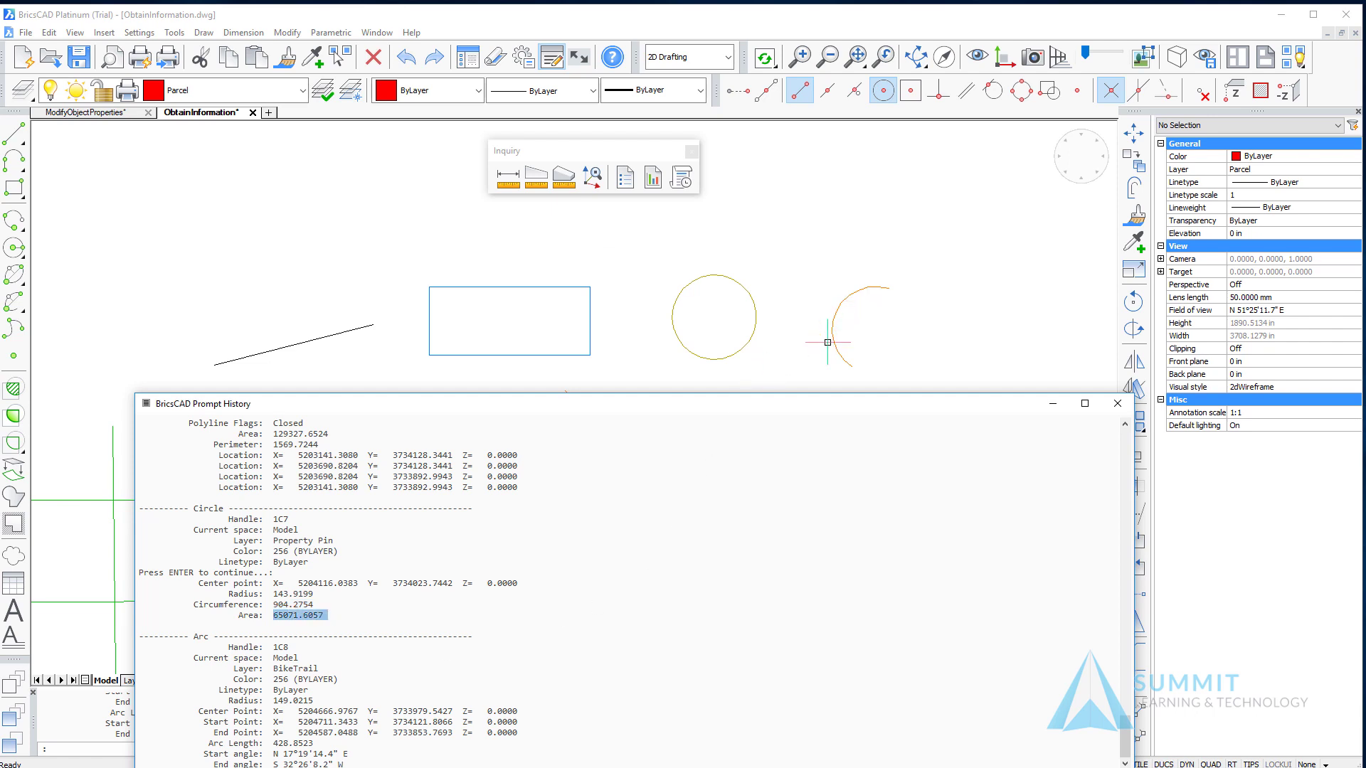
left_click_drag(193, 644, 334, 763)
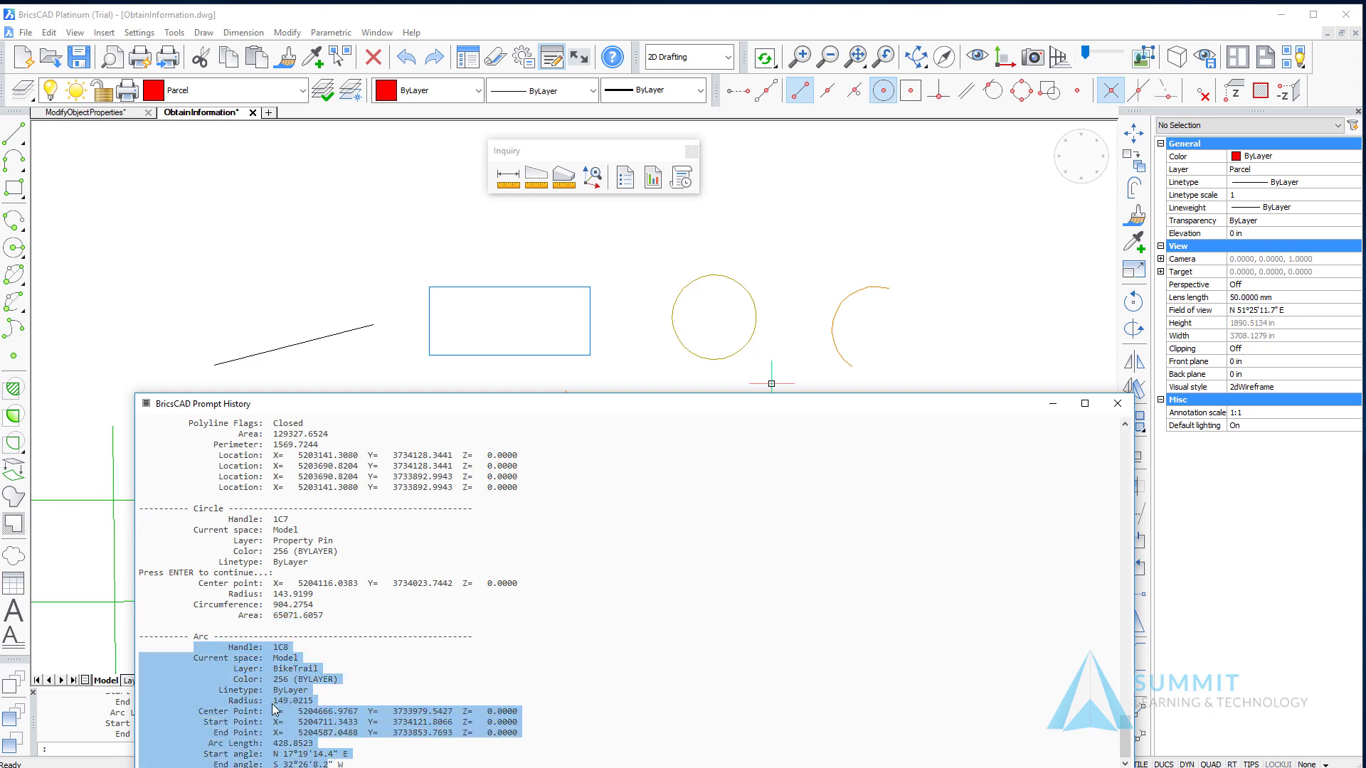
left_click_drag(270, 702, 287, 732)
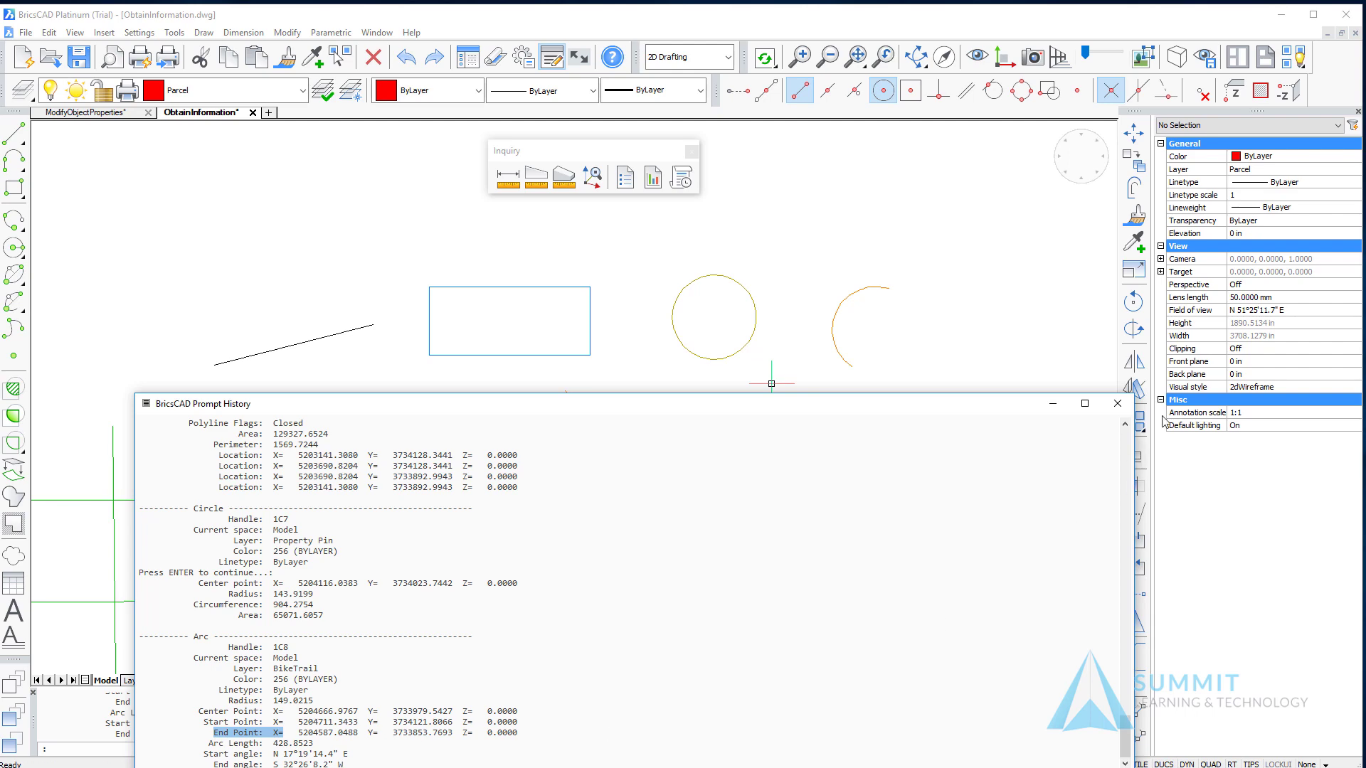
left_click(1117, 403)
- Identify the coordinates of the red parcel's northwest corner endpoint
middle_click_drag(518, 559, 479, 247)
scroll(518, 449, "down", 3)
middle_click_drag(472, 390, 461, 380)
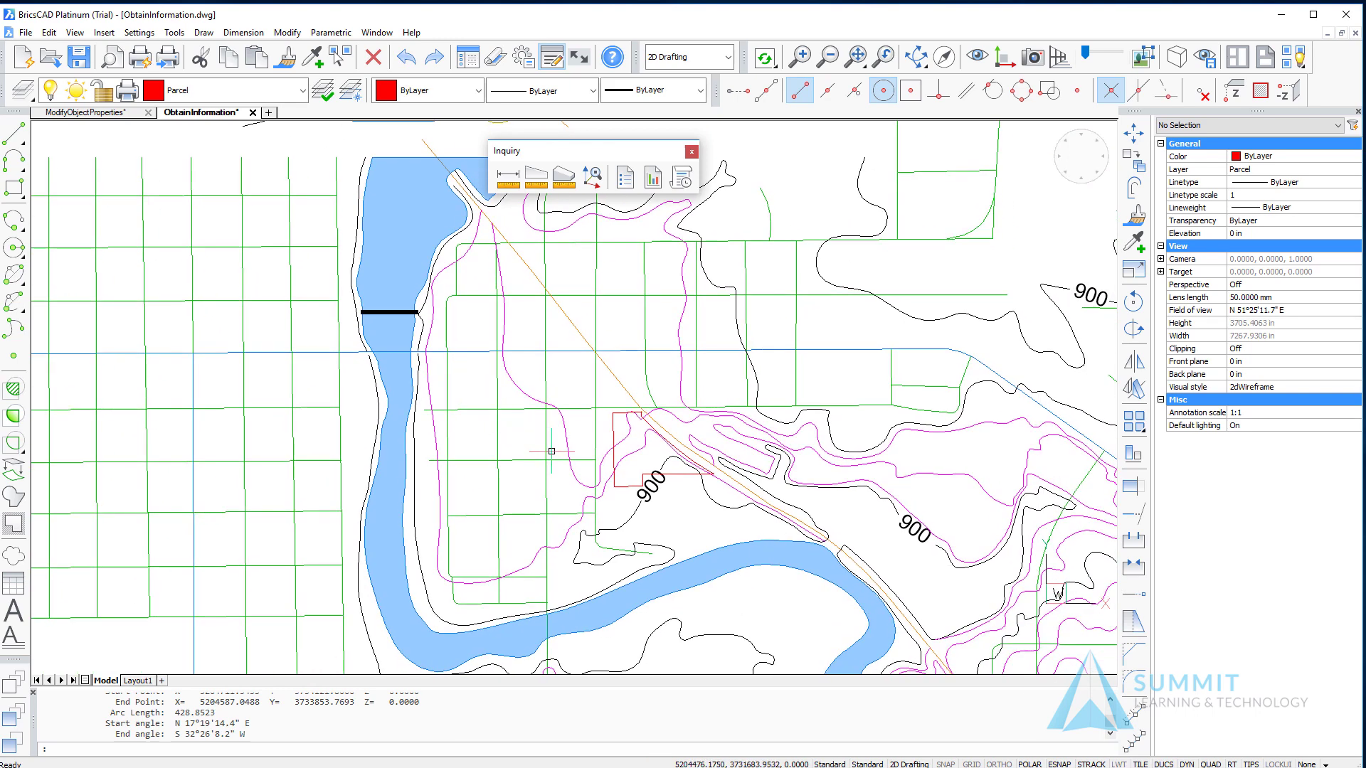
scroll(551, 451, "up", 4)
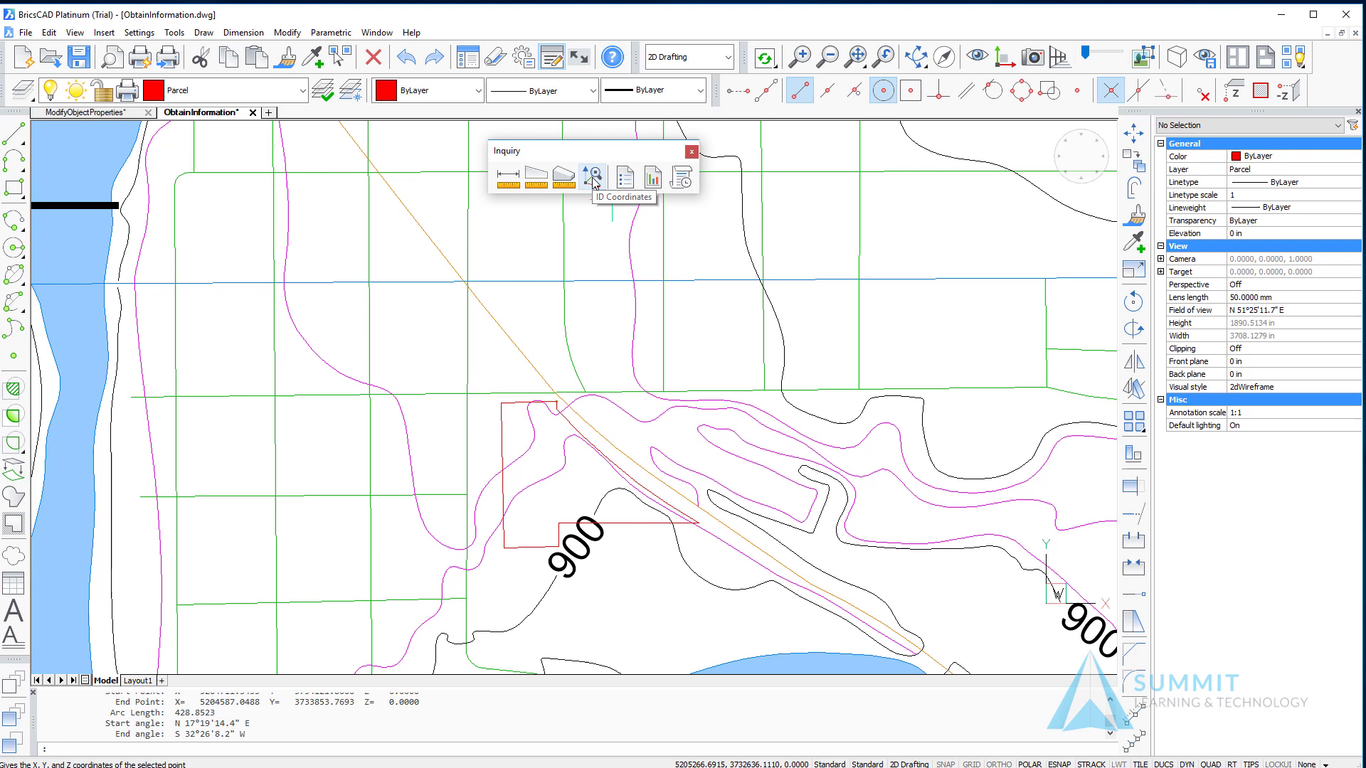
left_click(595, 180)
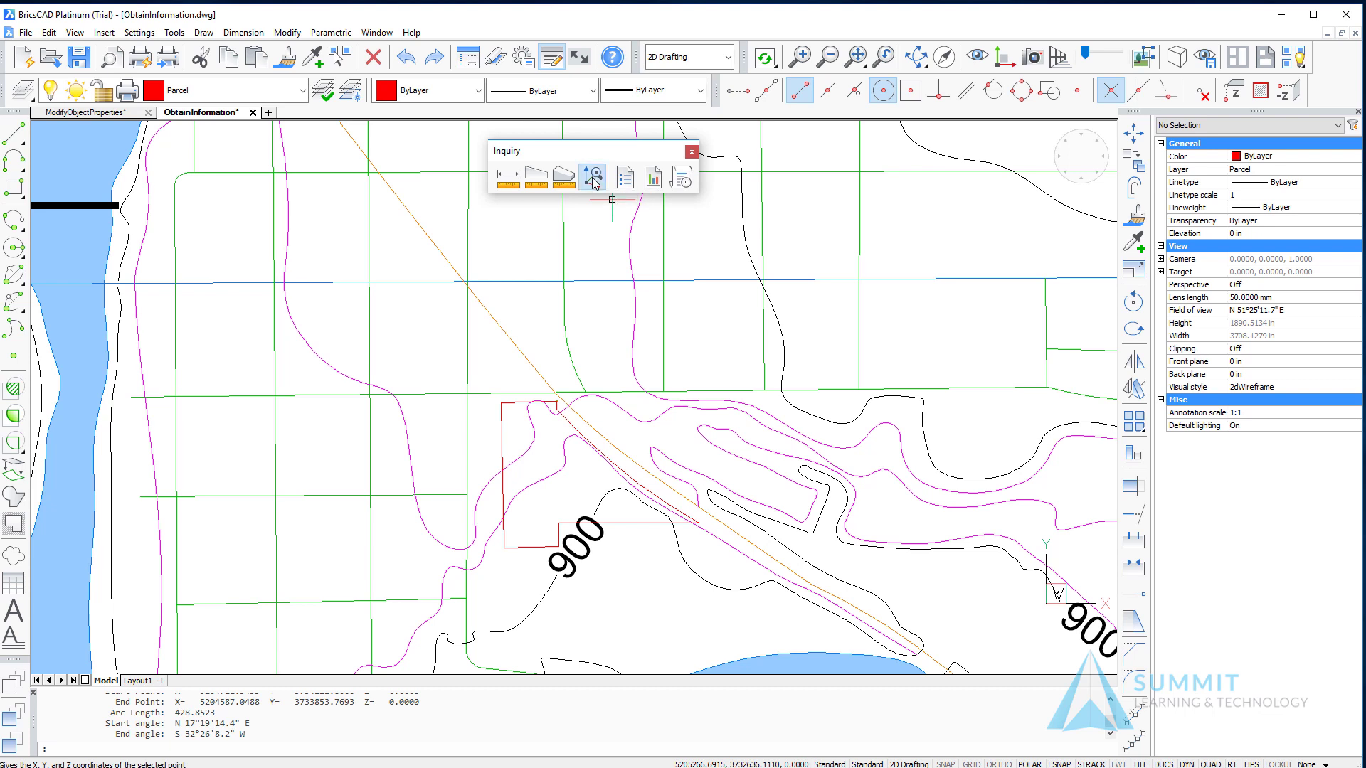
left_click(501, 402)
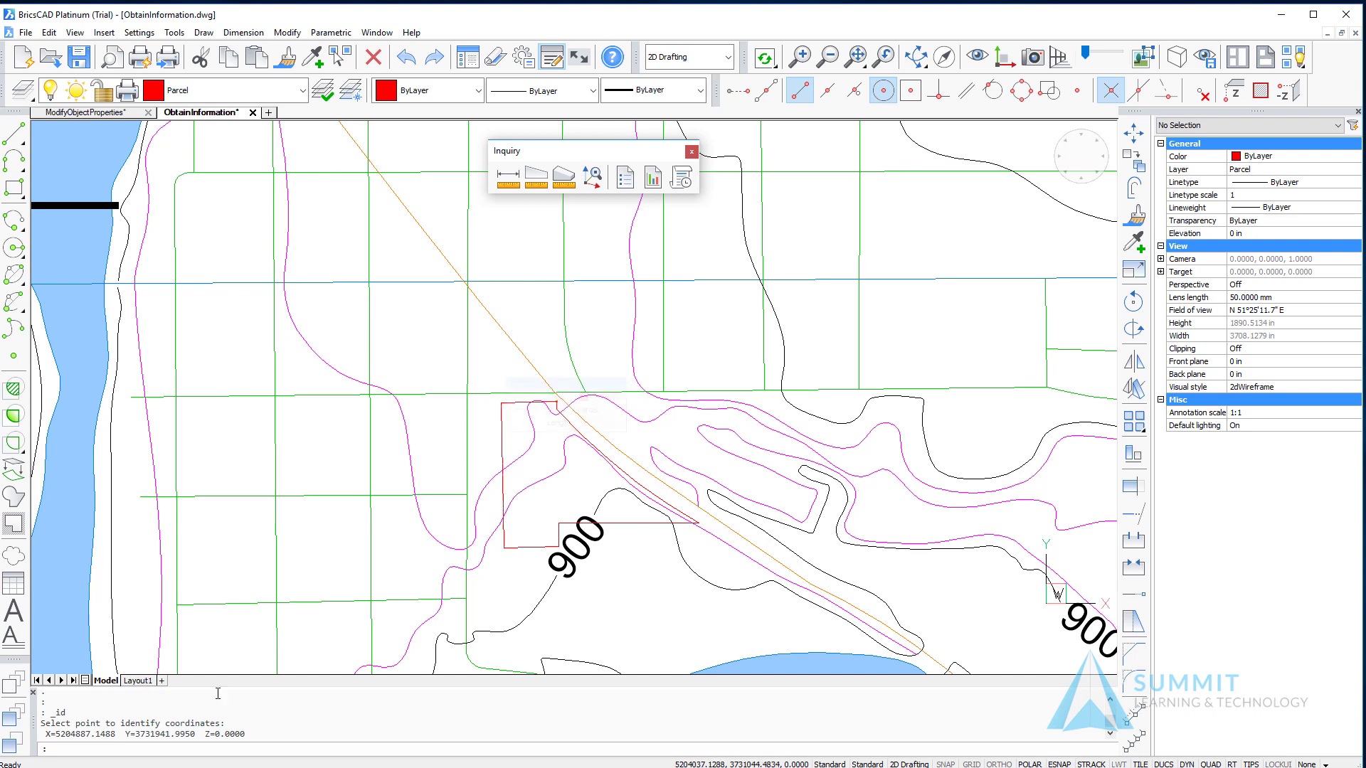
left_click_drag(247, 735, 41, 735)
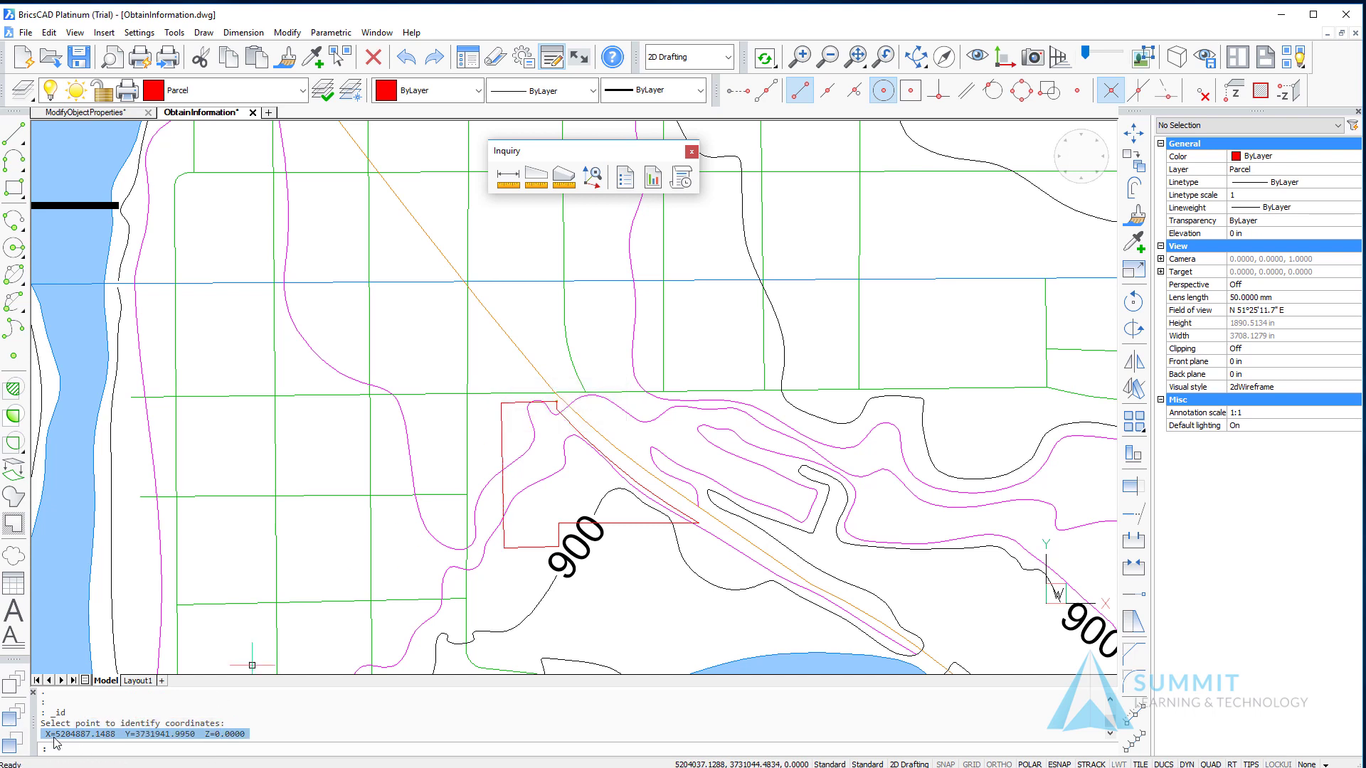
- Measure the distance from the red parcel's southeast tip perpendicular to the orange trail line
scroll(552, 491, "up", 2)
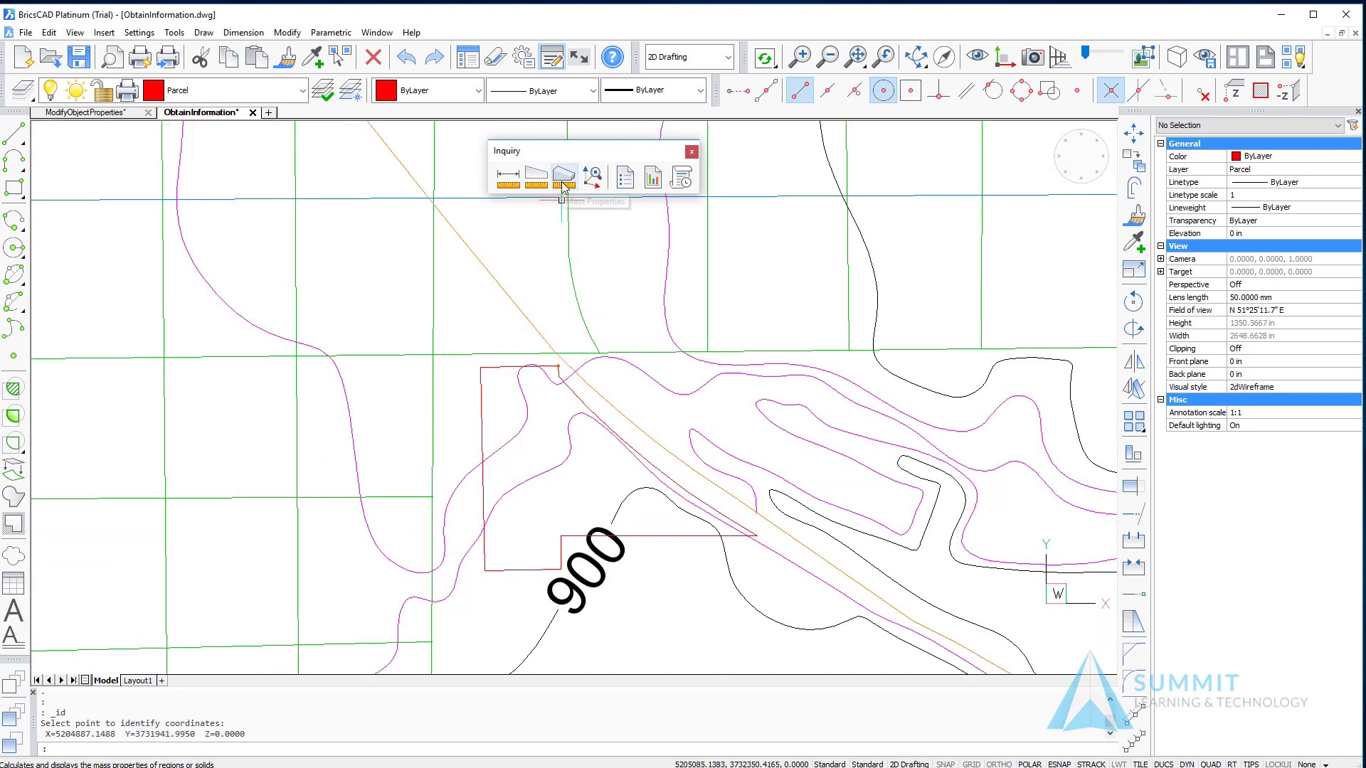
left_click(506, 178)
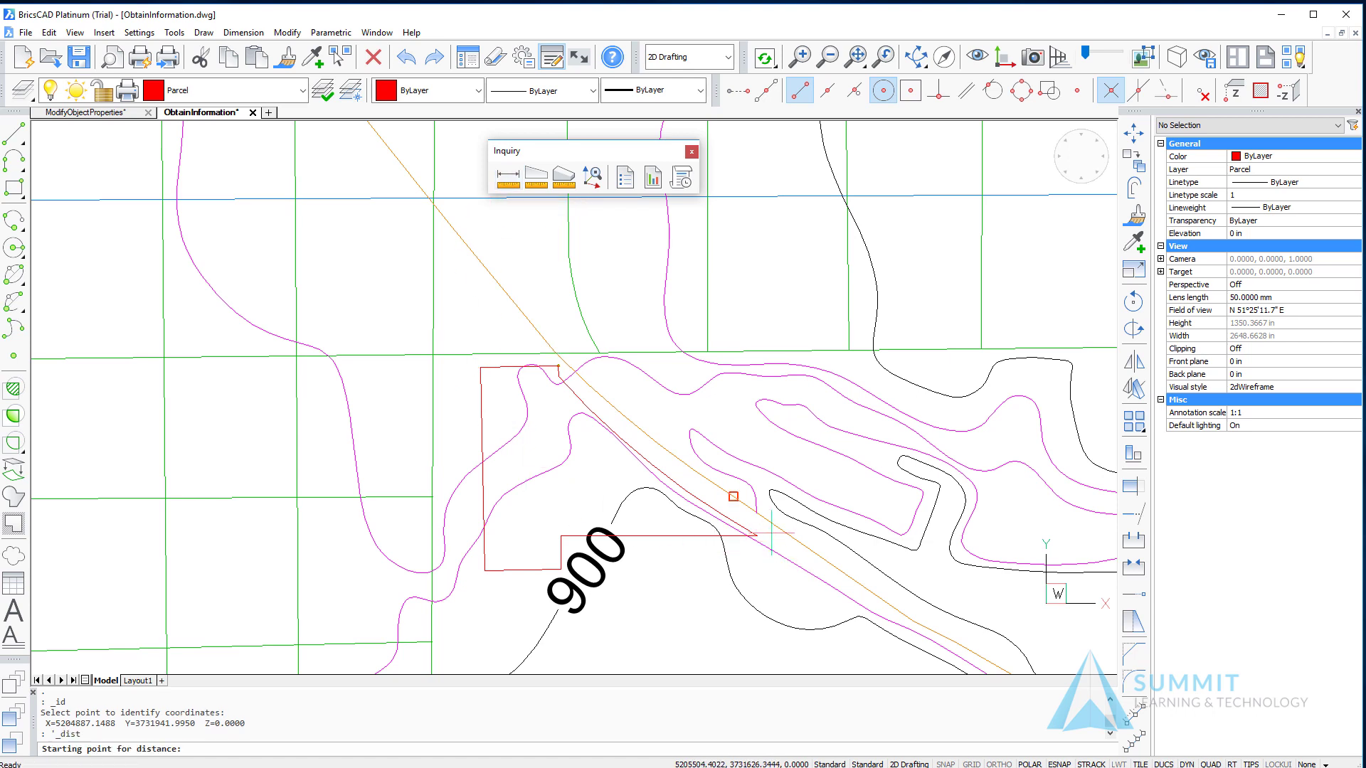
left_click(756, 535)
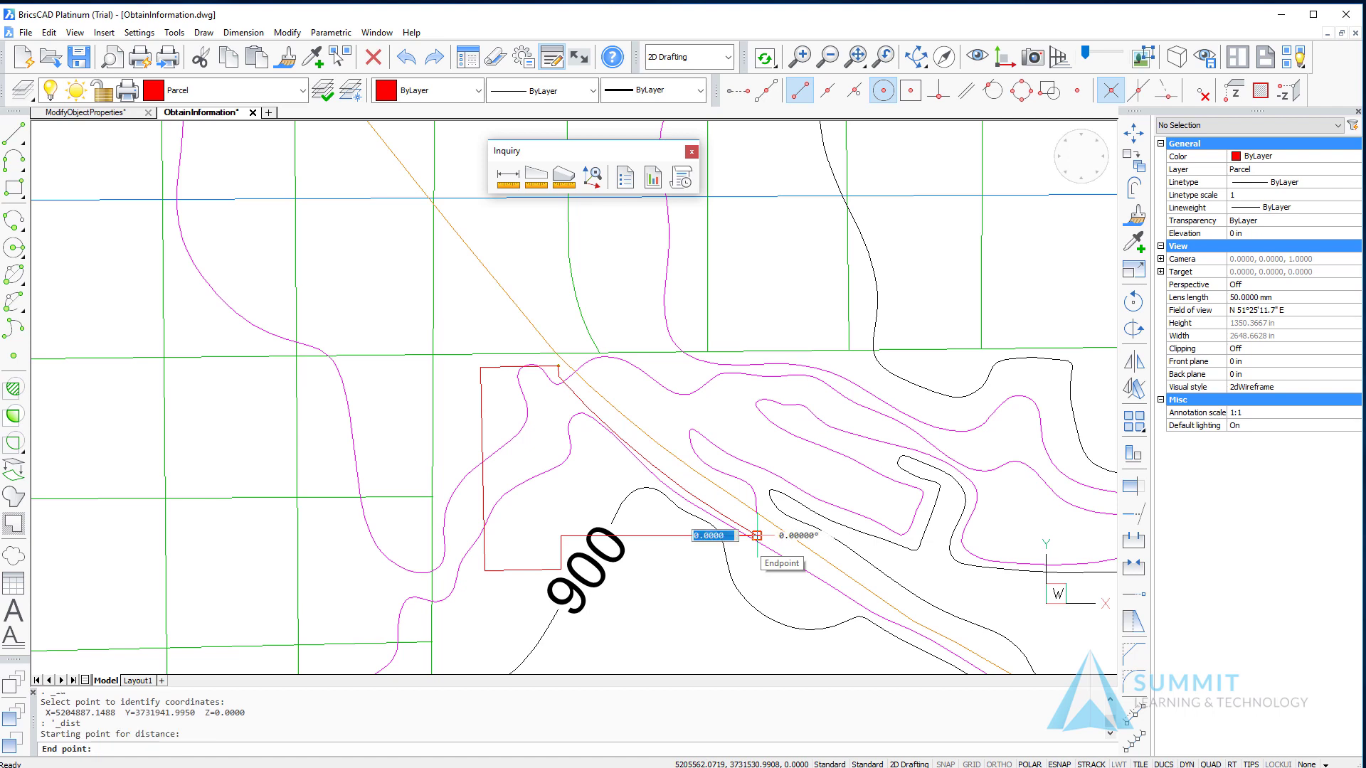
right_click(786, 491, "shift")
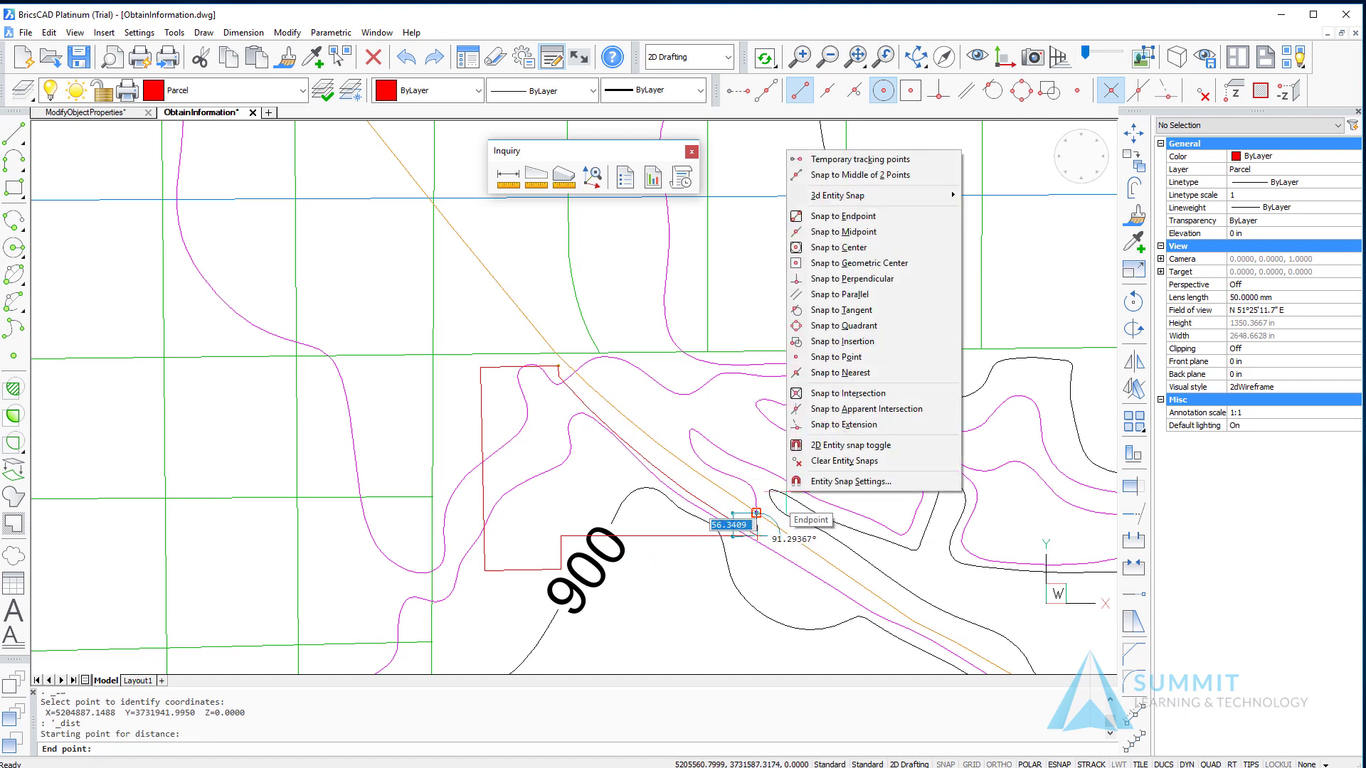
left_click(837, 280)
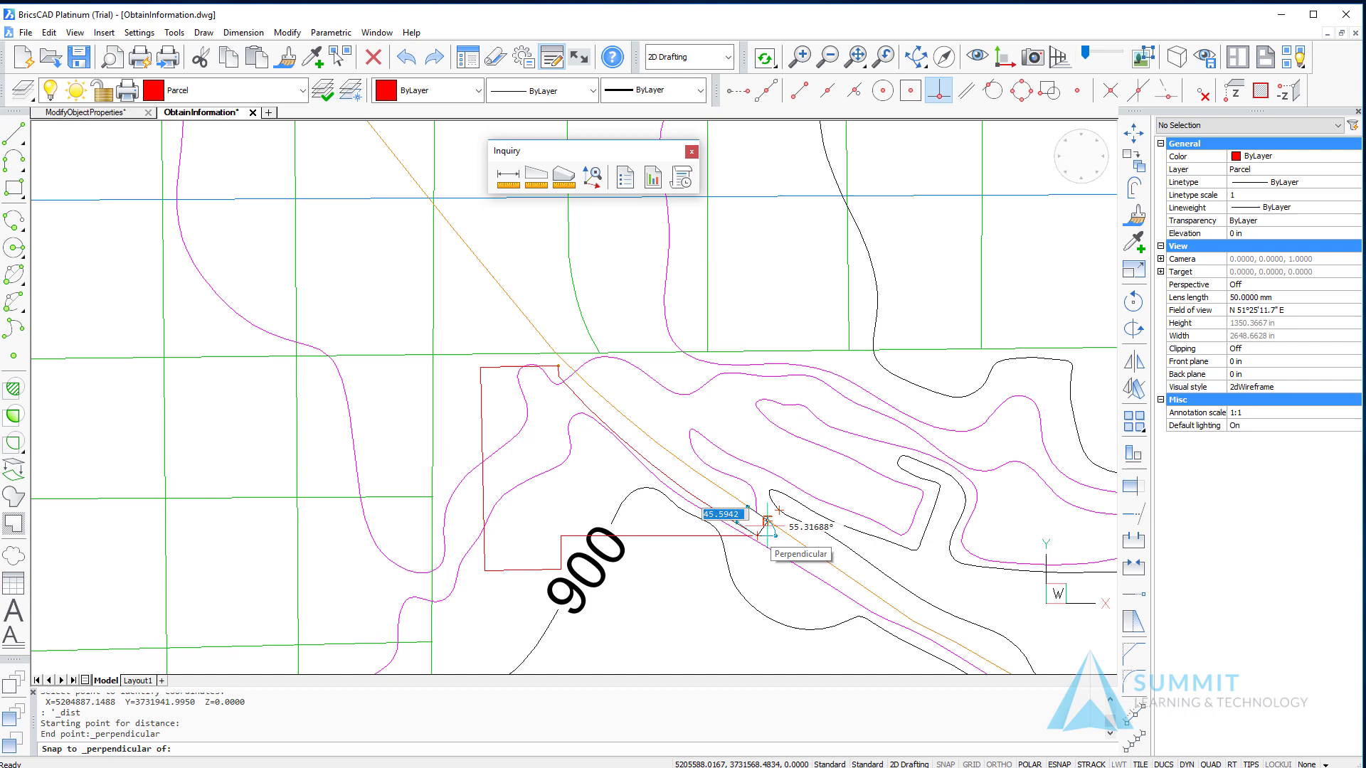
left_click(768, 522)
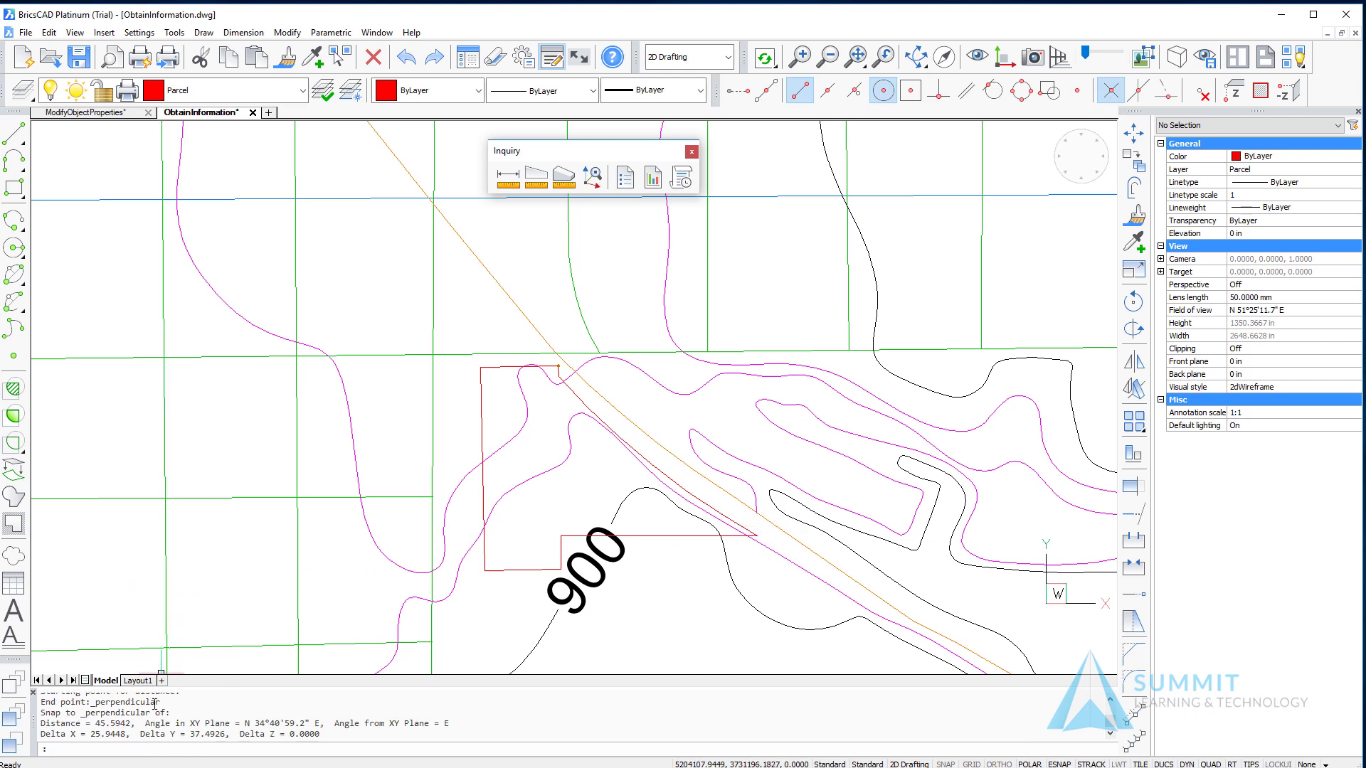
left_click_drag(132, 726, 51, 725)
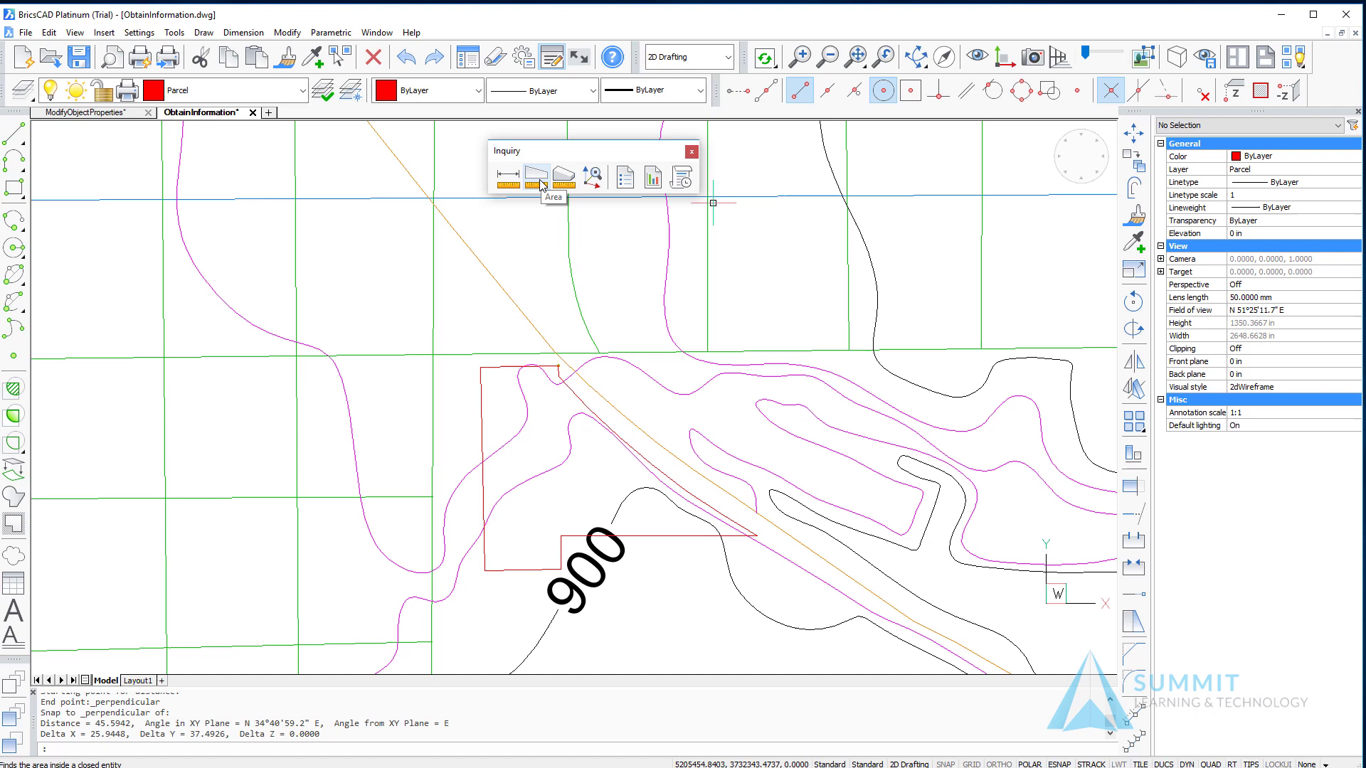
- Measure the red parcel's area by picking its corner points counterclockwise from the northwest corner, and highlight the reported area value
left_click(540, 187)
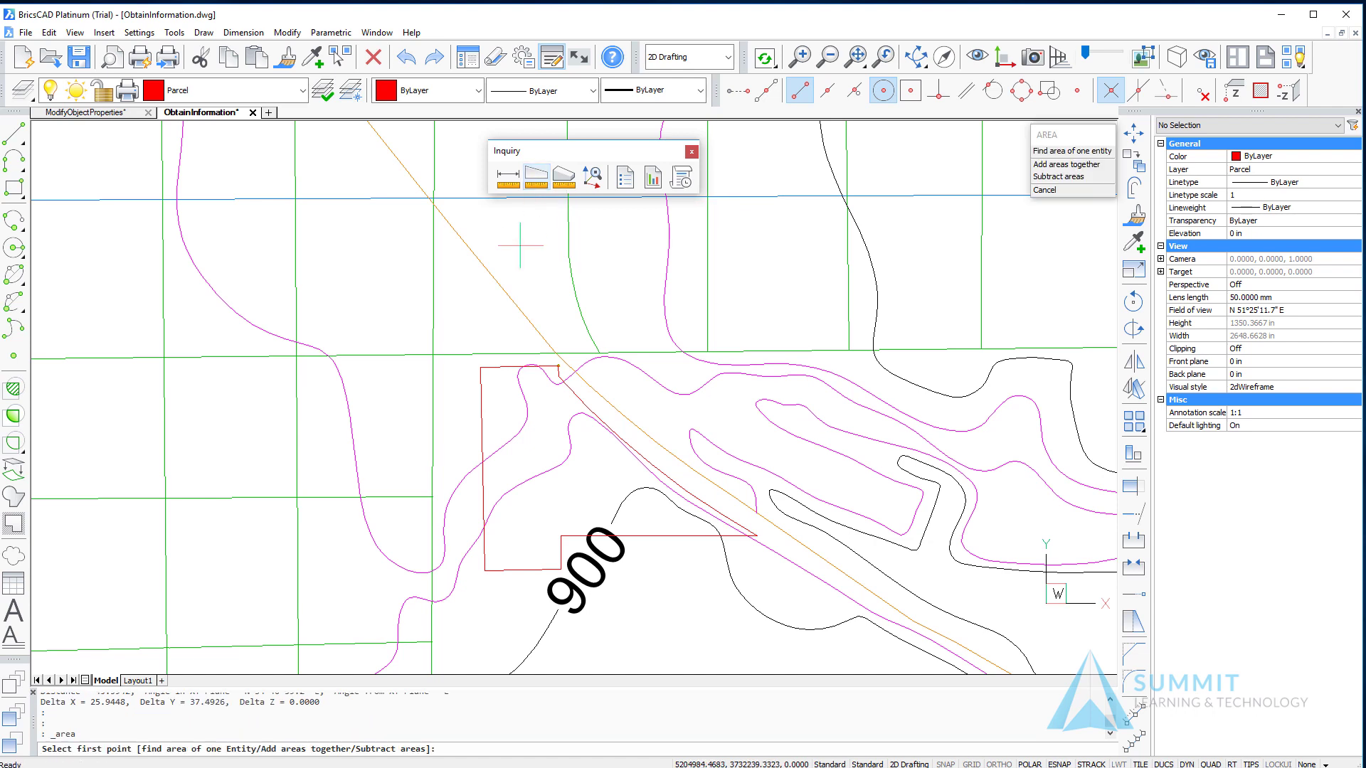
left_click(481, 367)
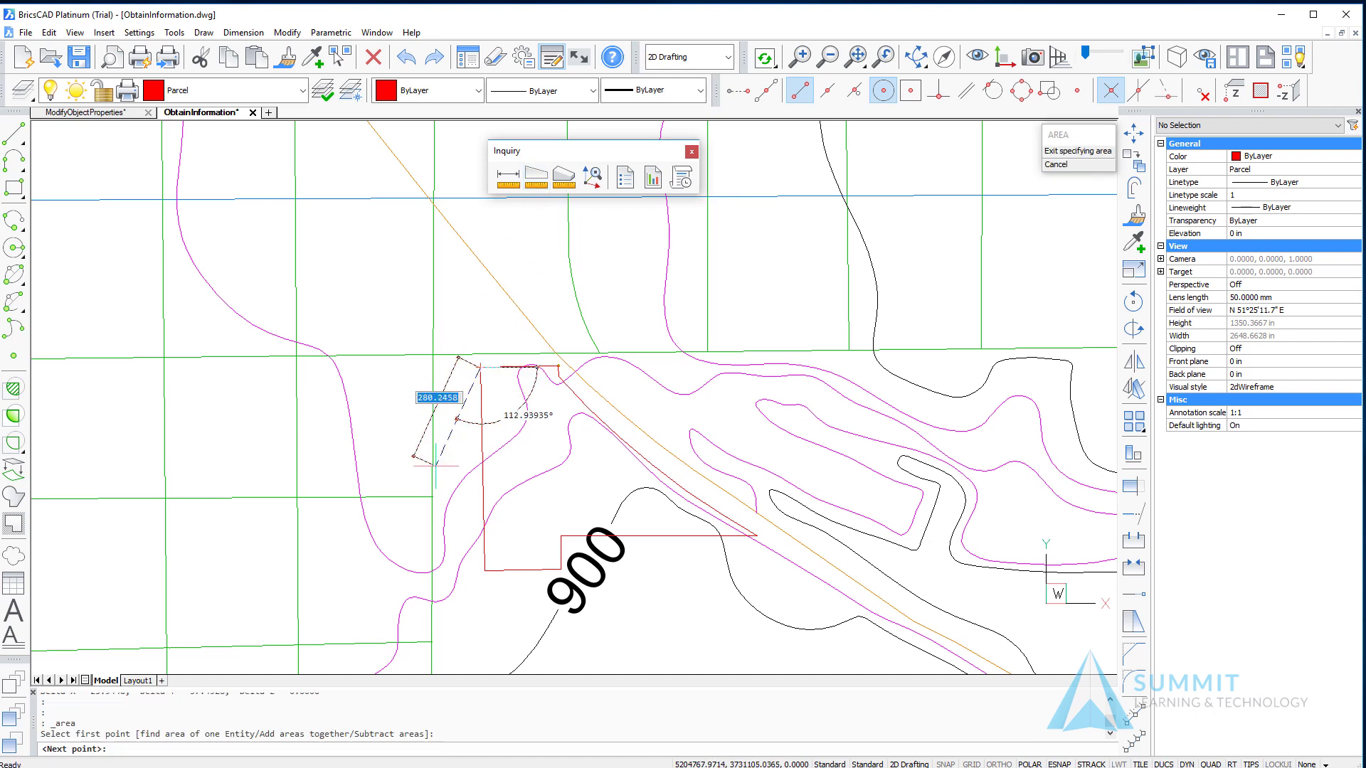
left_click(483, 570)
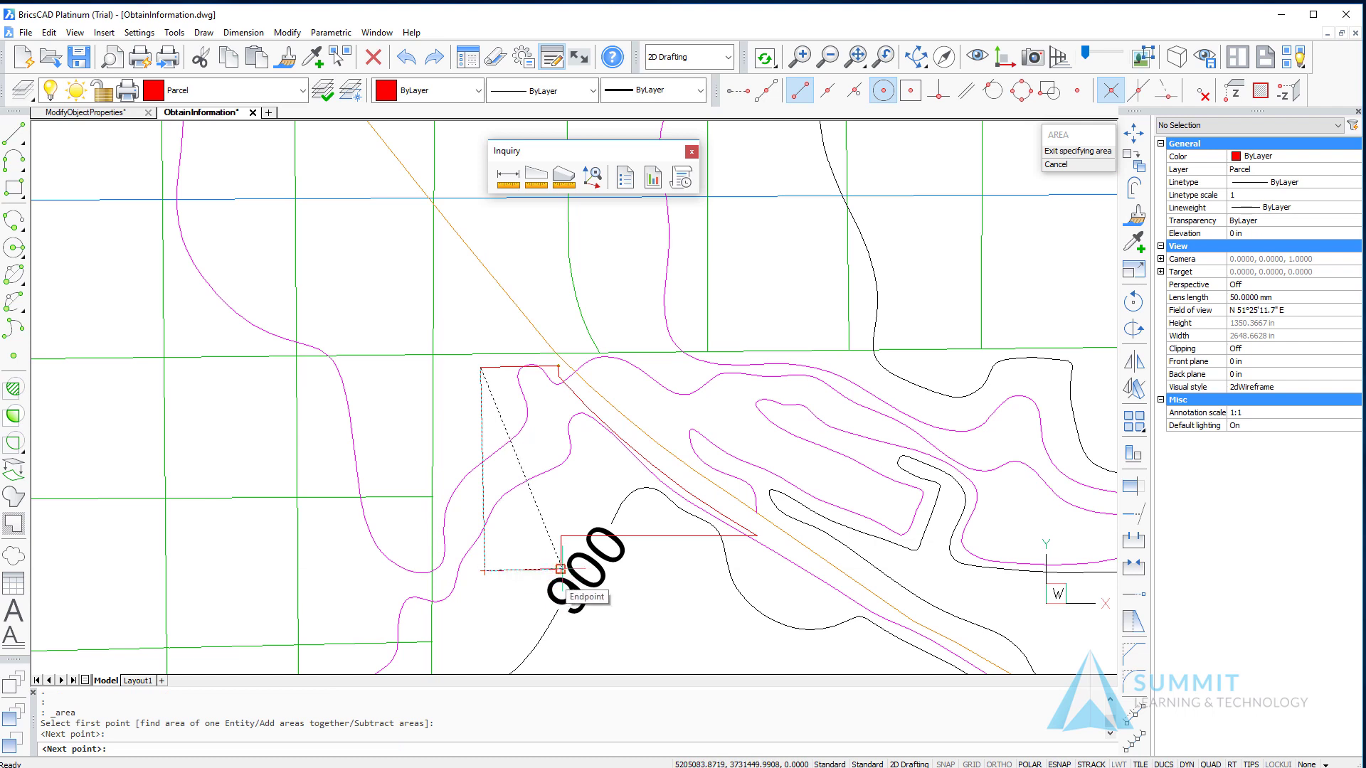
left_click(560, 570)
left_click(560, 536)
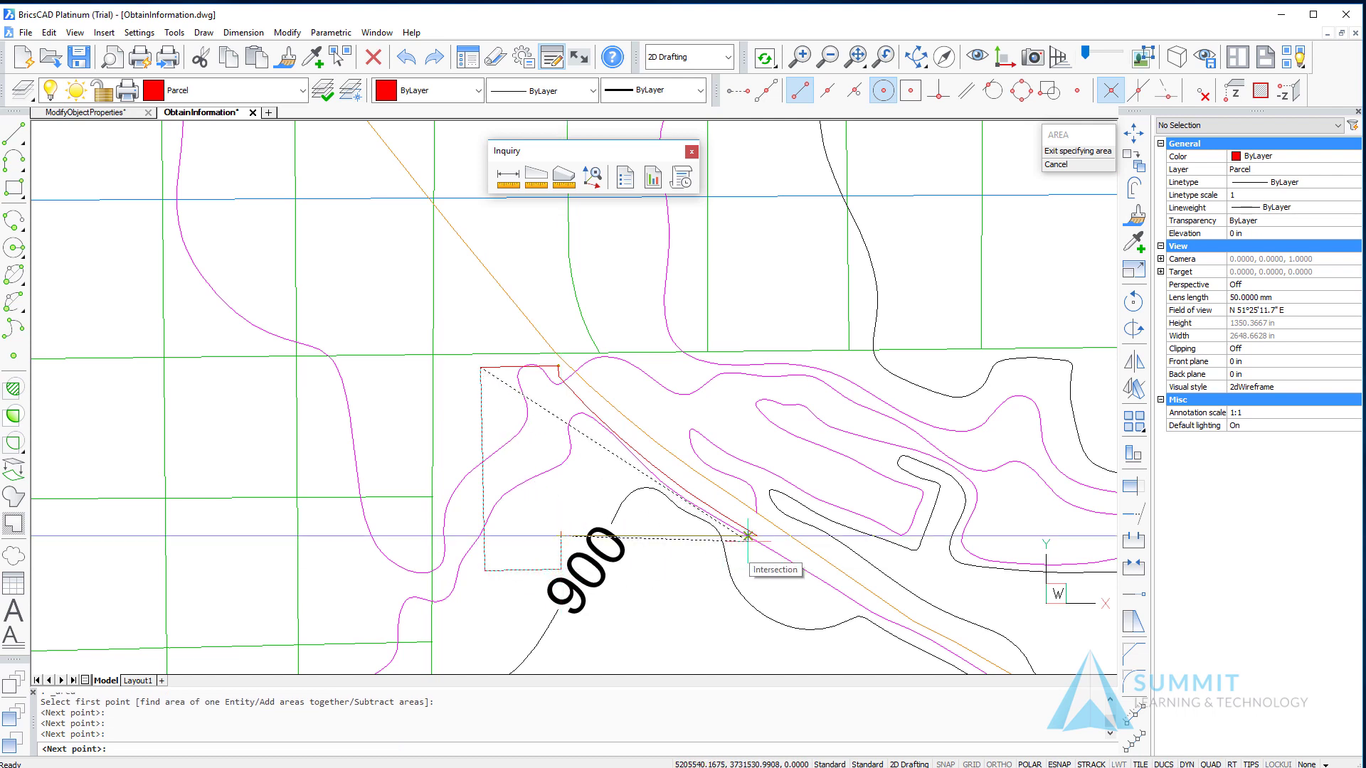
left_click(756, 535)
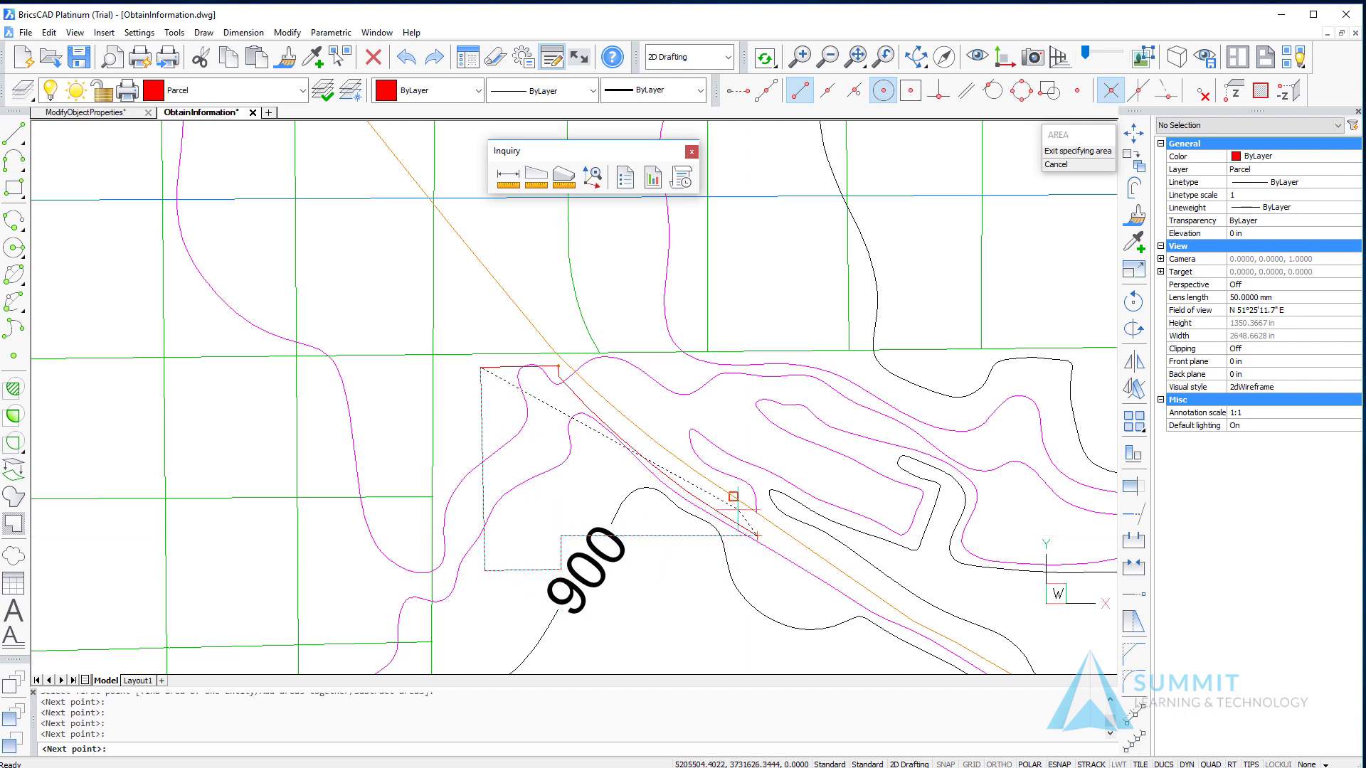
left_click(558, 375)
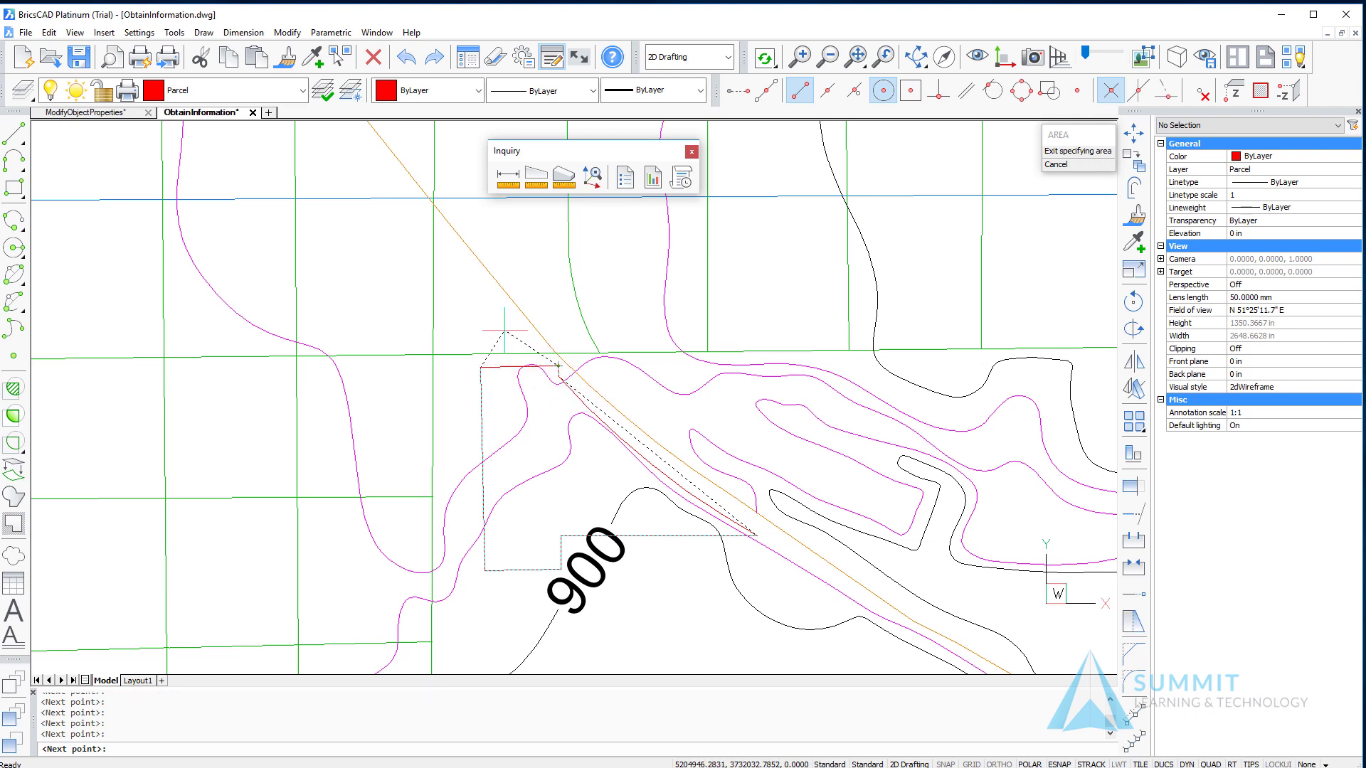
key("Return")
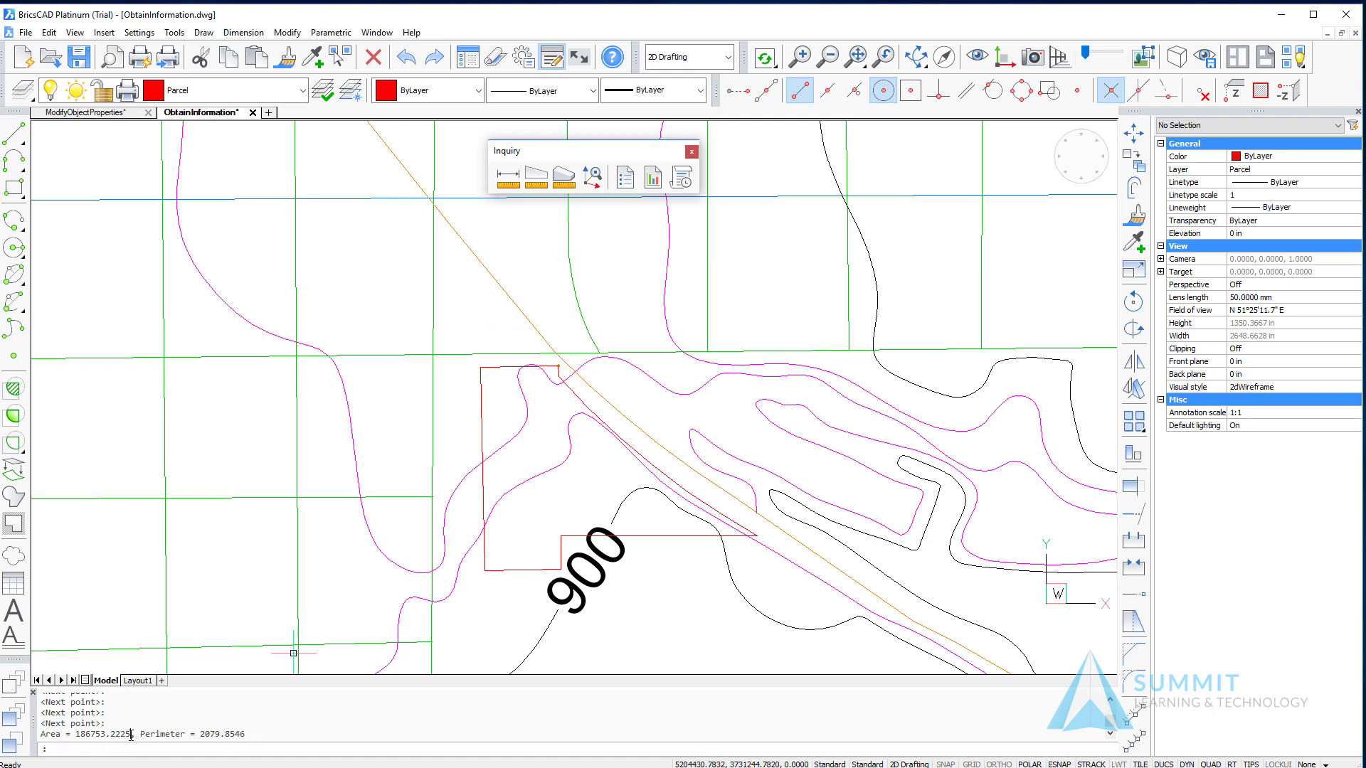
left_click_drag(131, 734, 75, 734)
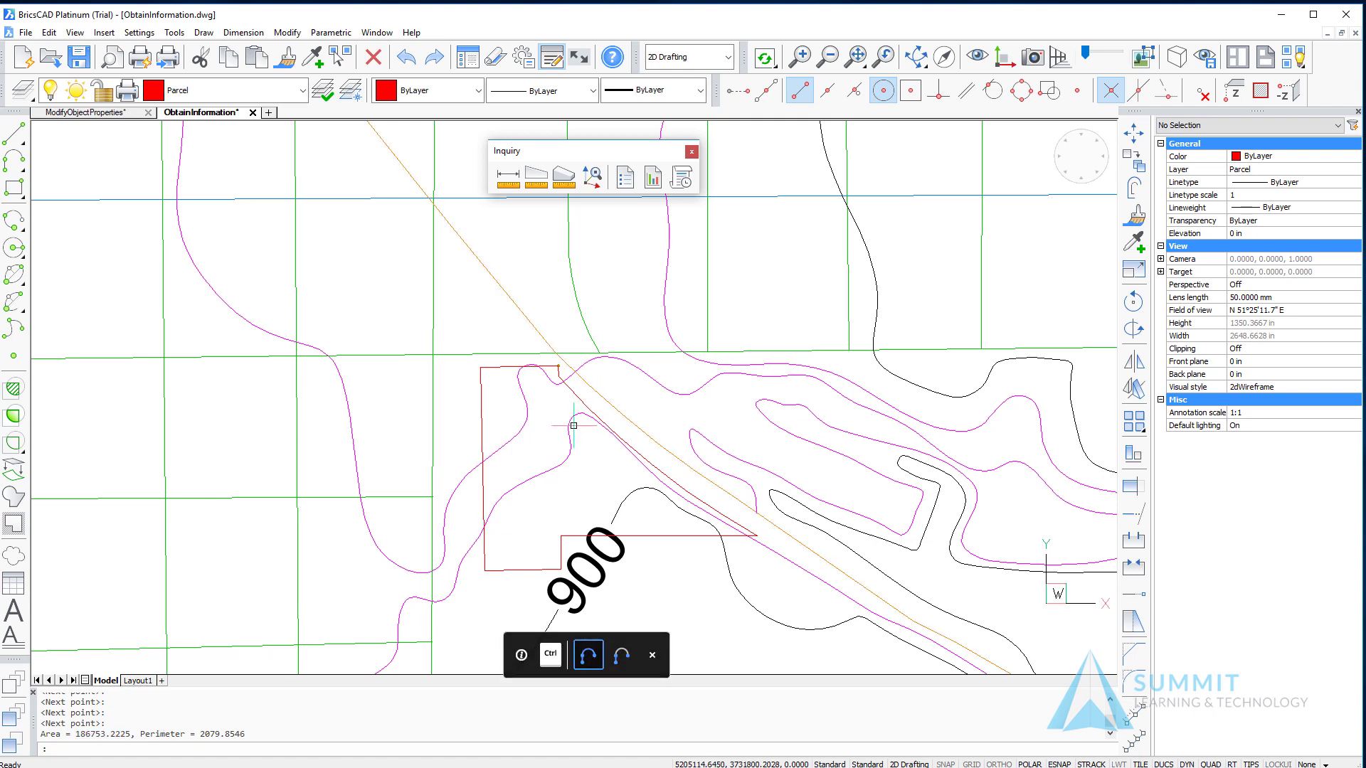
- Join the separate lines and curves of the red parcel's boundary into a single polyline
left_click(1136, 570)
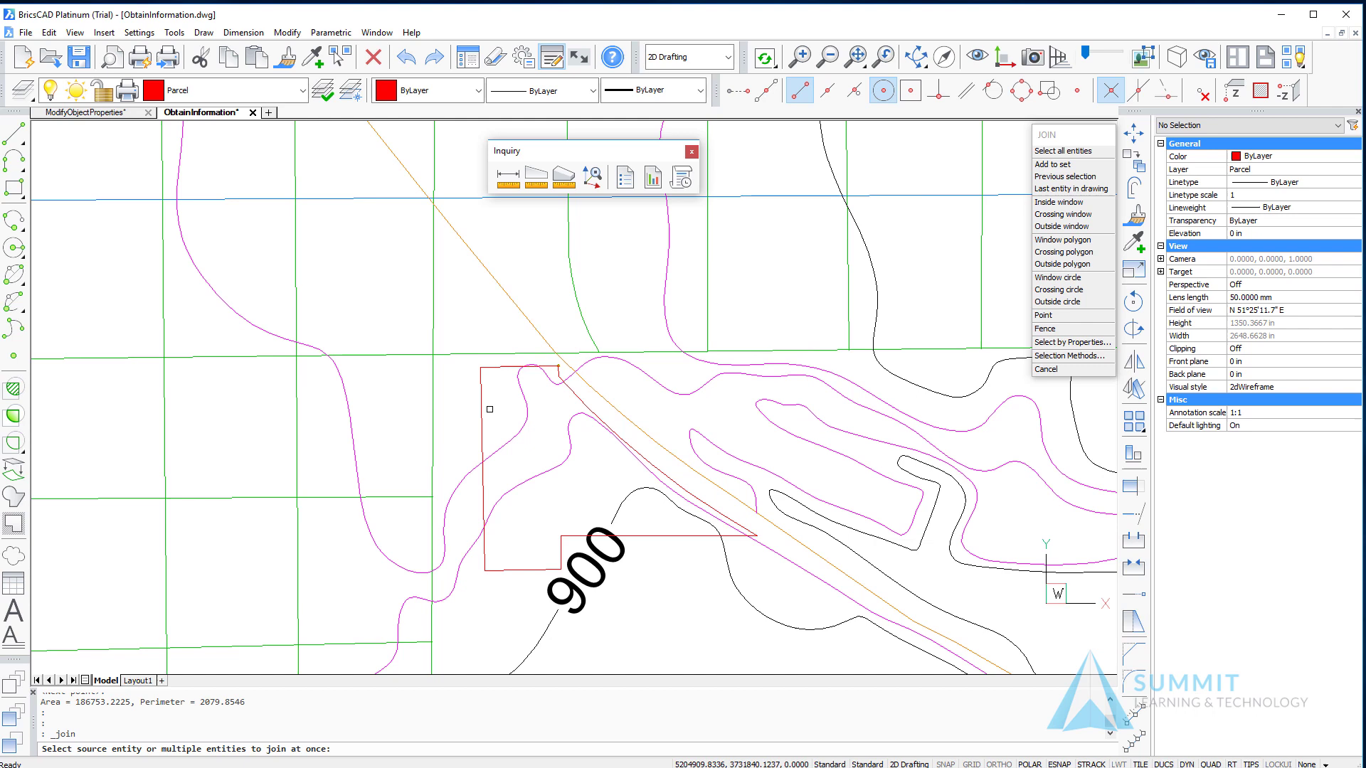
left_click(494, 367)
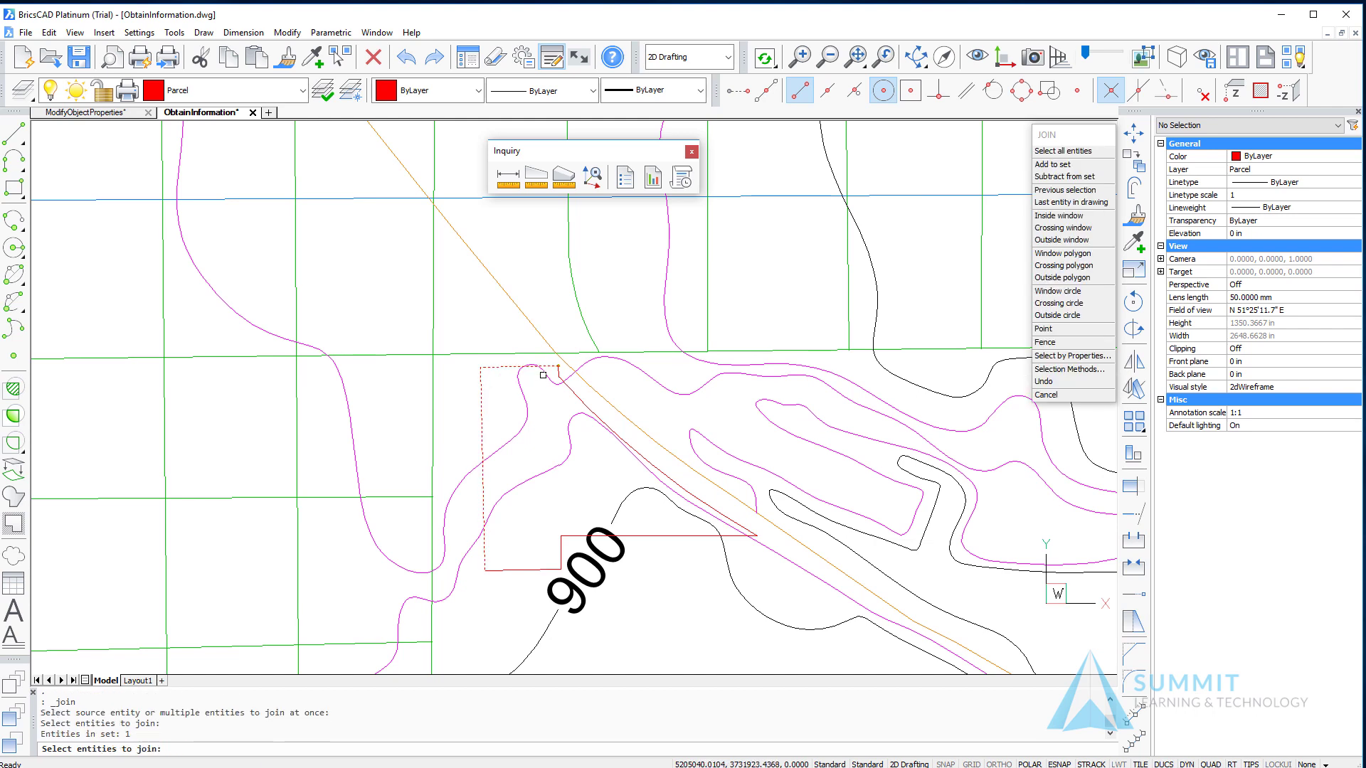
left_click(562, 382)
left_click(565, 384)
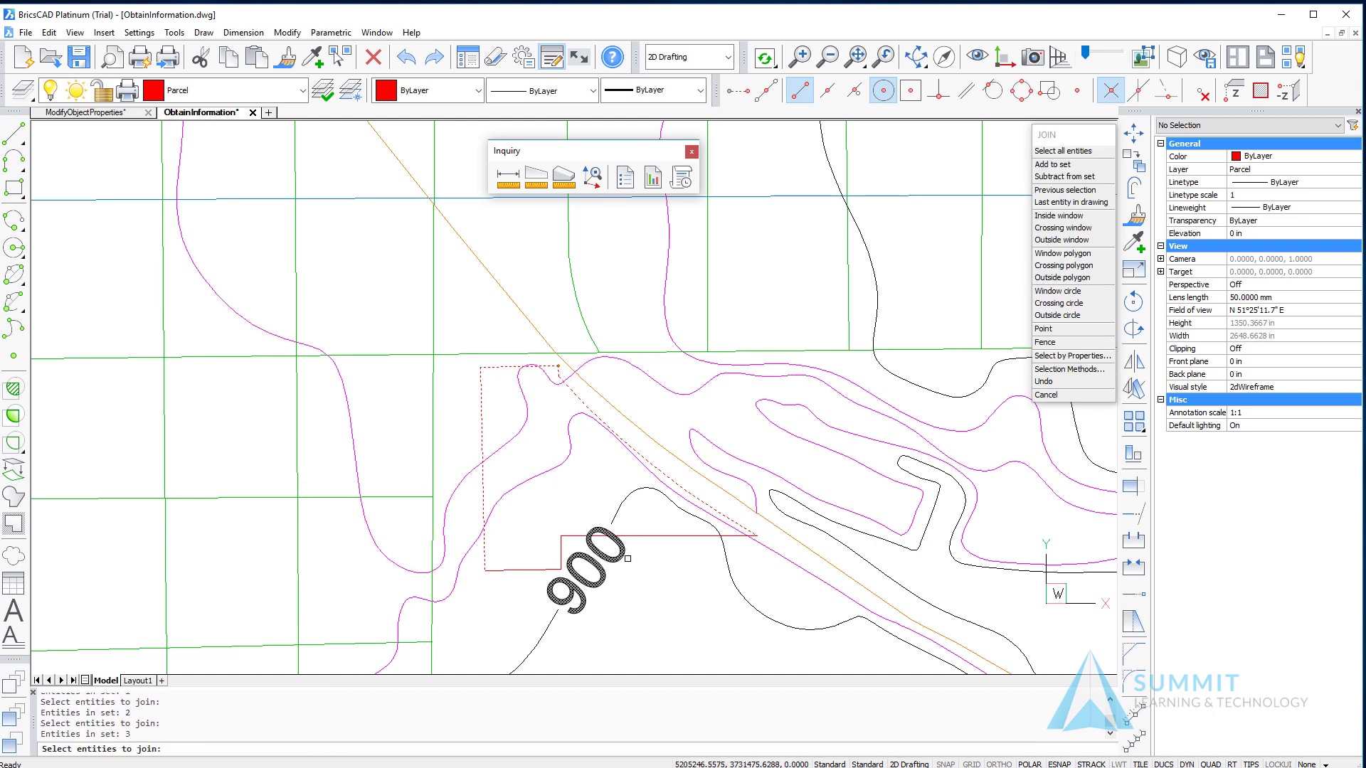
left_click(667, 536)
left_click(562, 558)
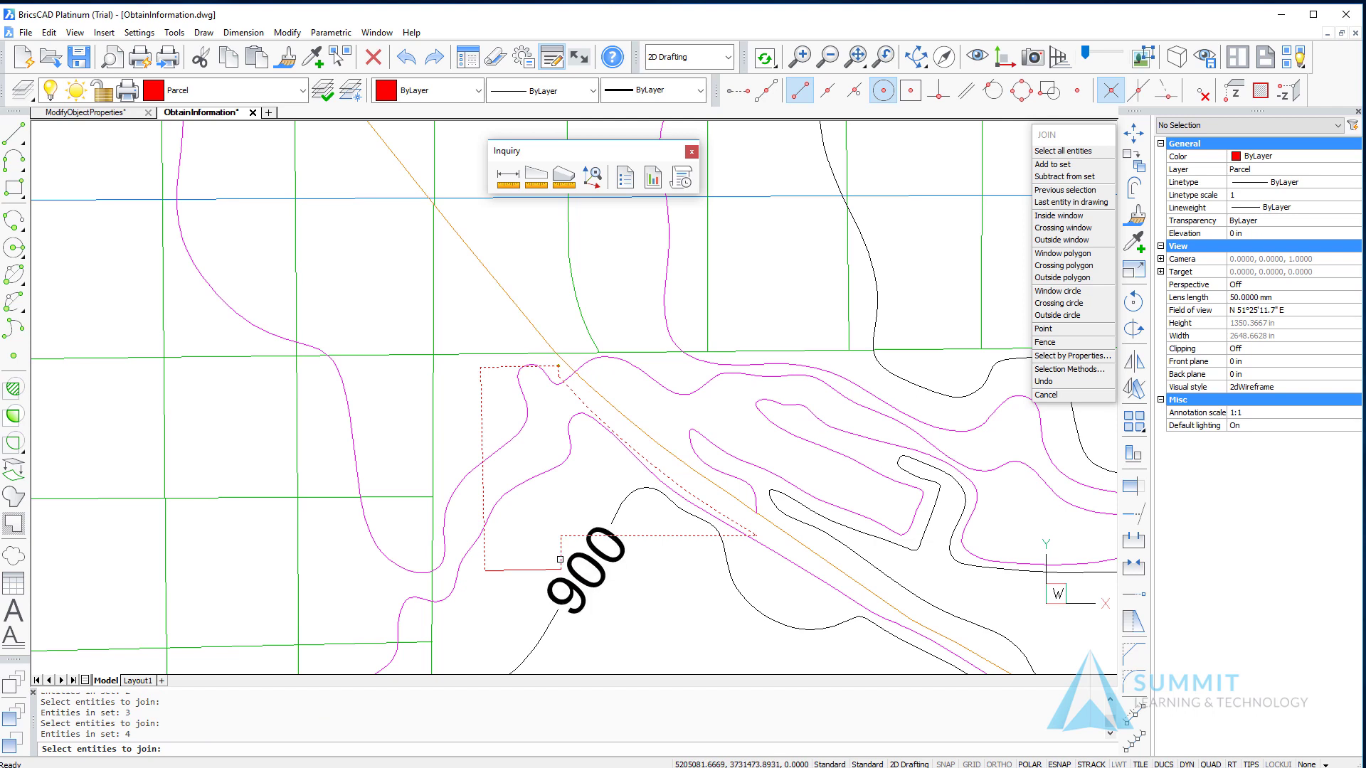
left_click(543, 569)
right_click(543, 569)
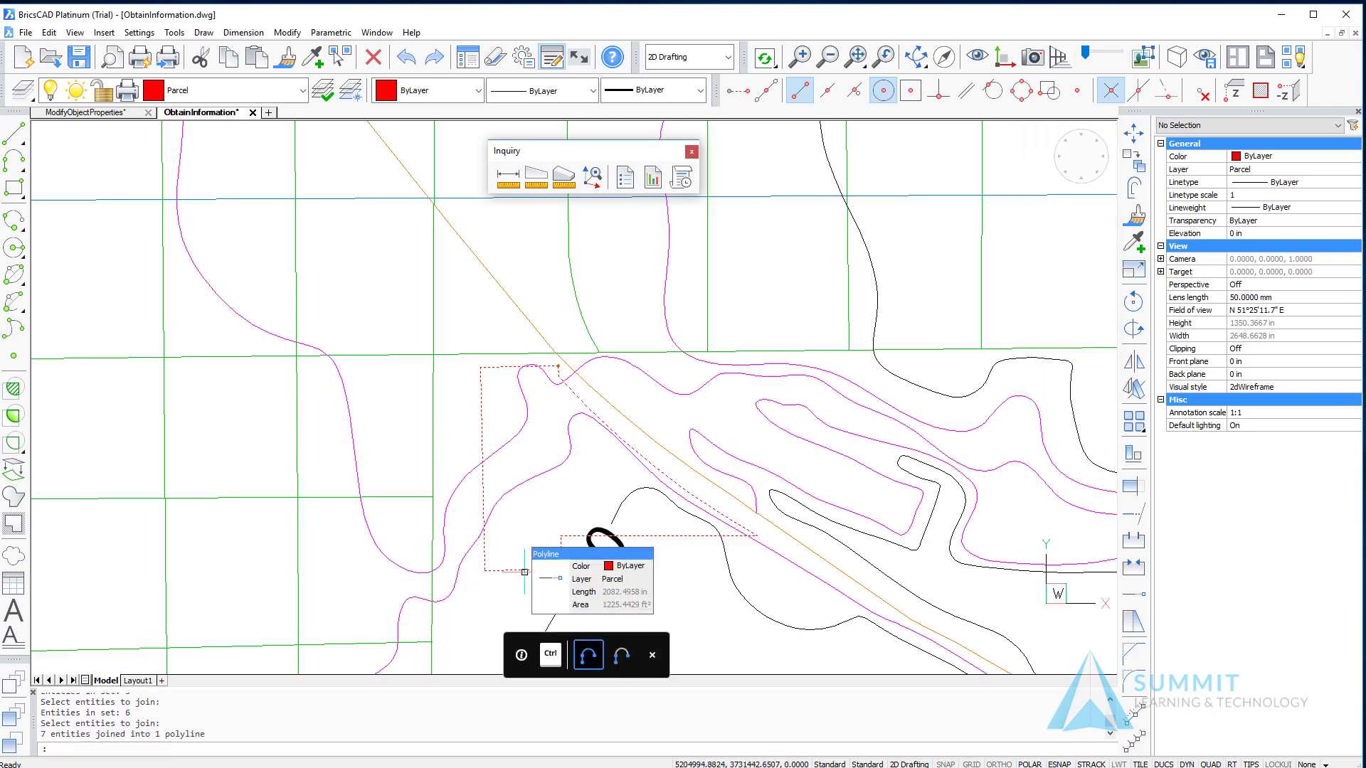
- Measure the area of the joined parcel polyline as one entity, and highlight the reported area
left_click(536, 178)
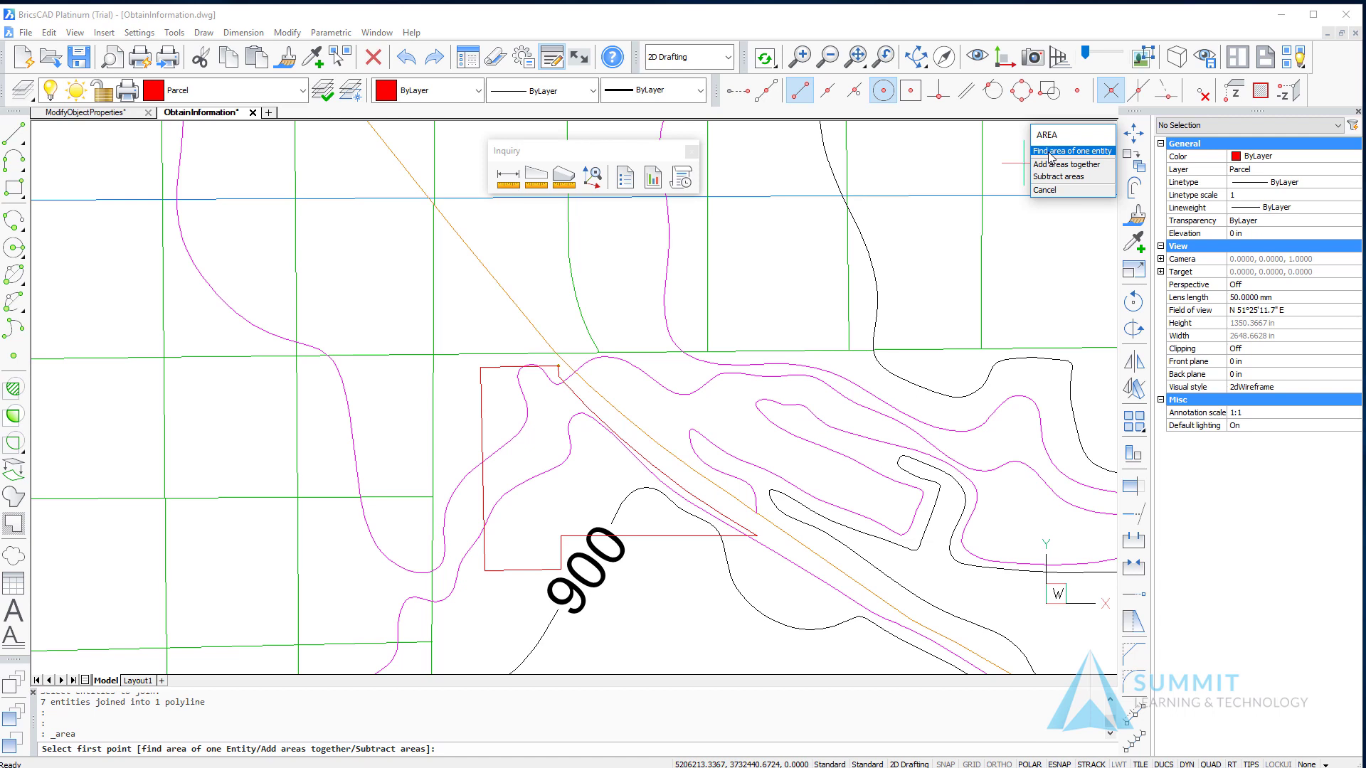
left_click(1049, 157)
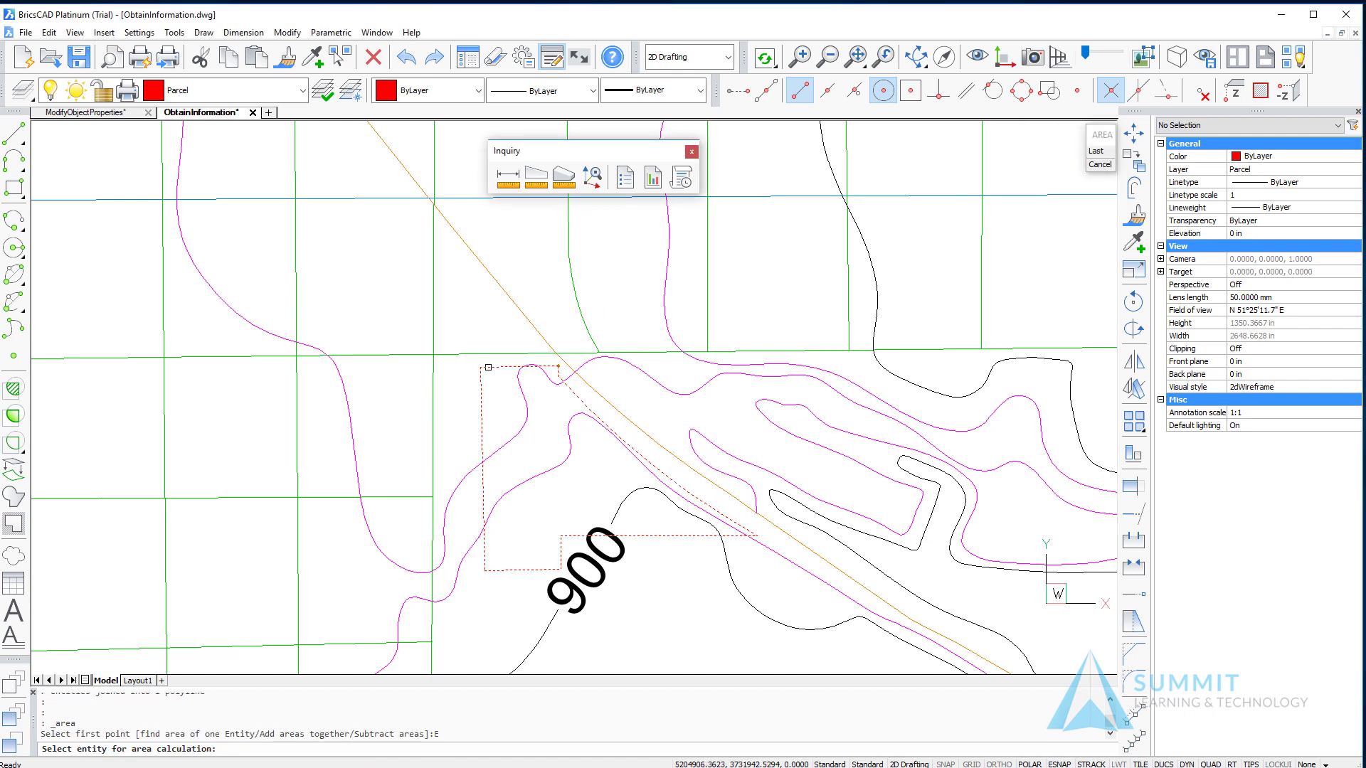
left_click(488, 367)
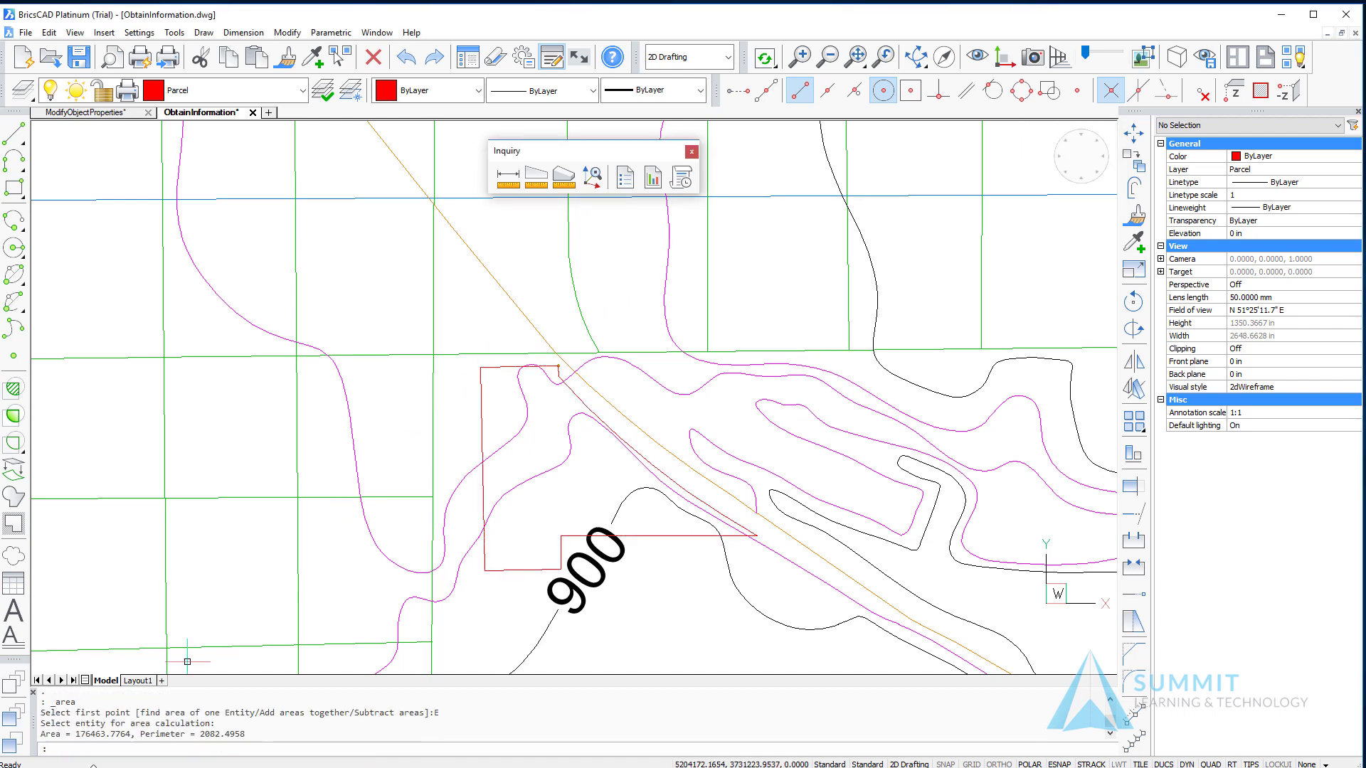
left_click_drag(132, 734, 13, 737)
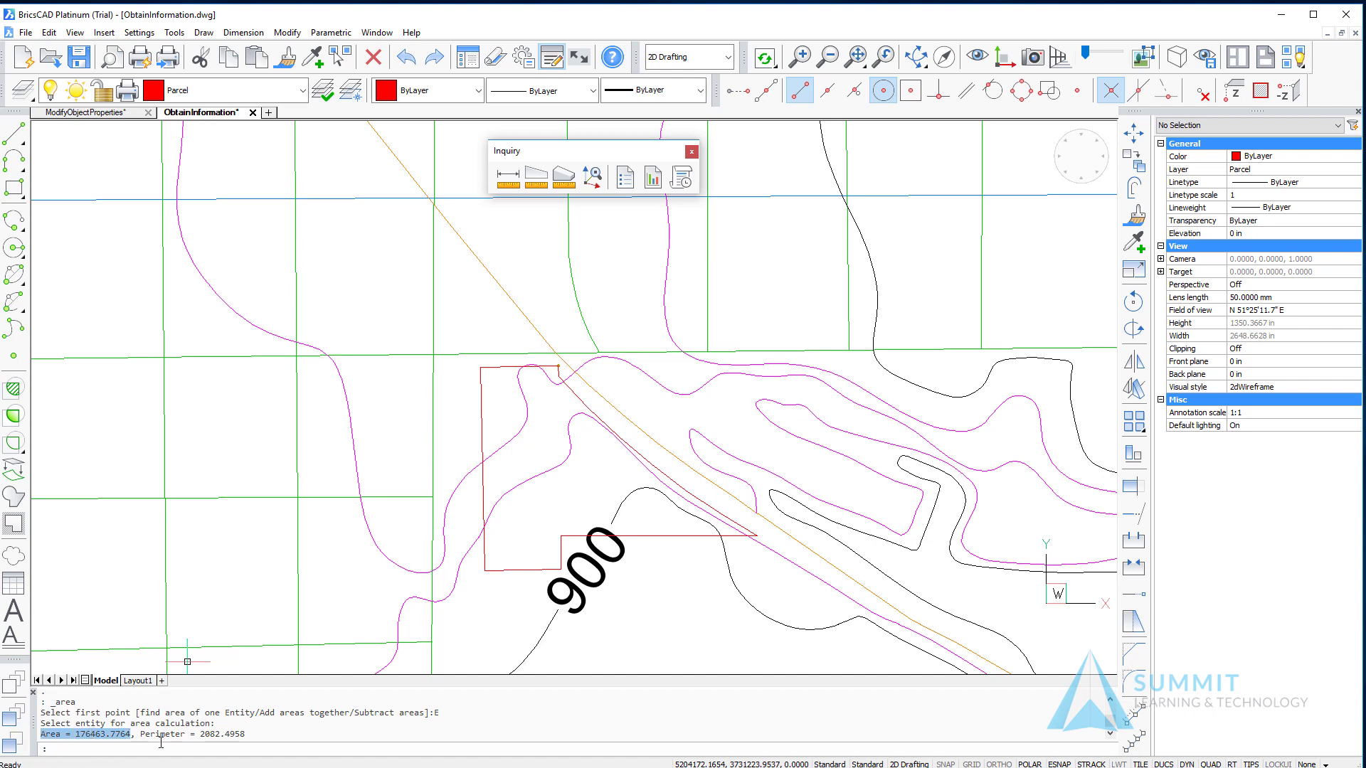